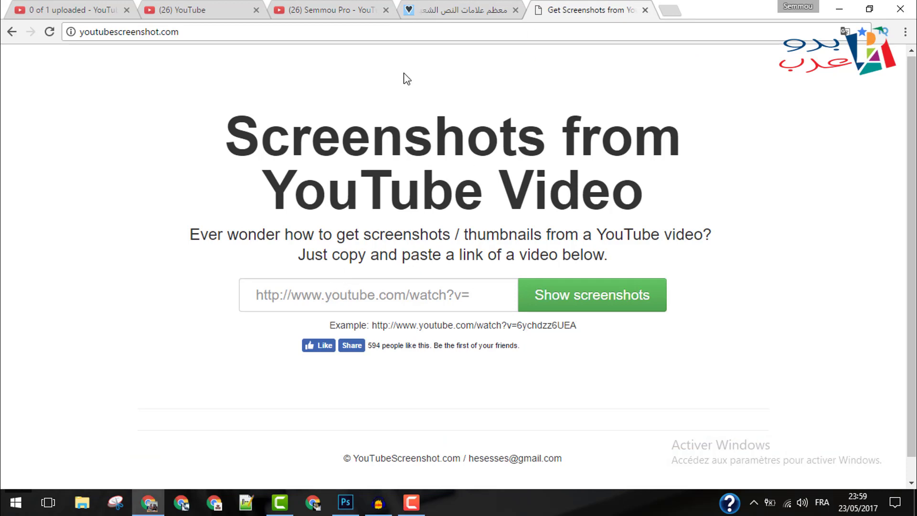
click(221, 5)
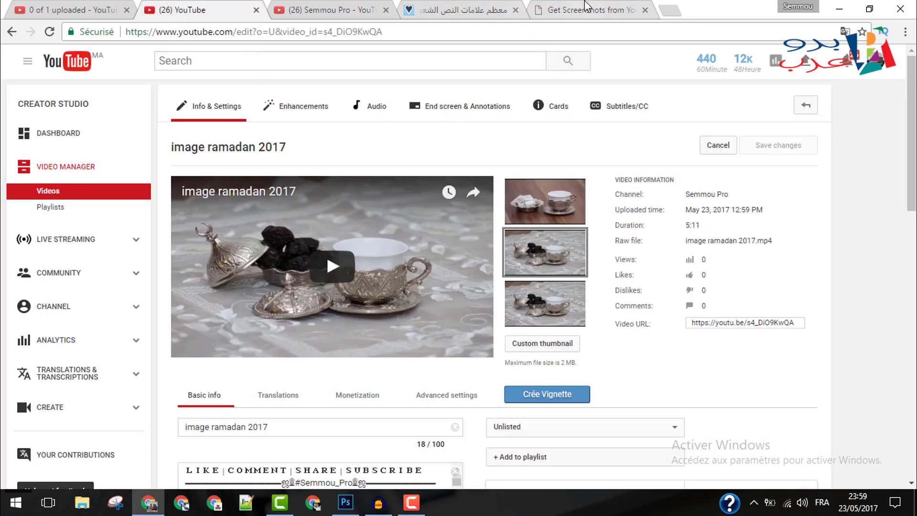
click(586, 7)
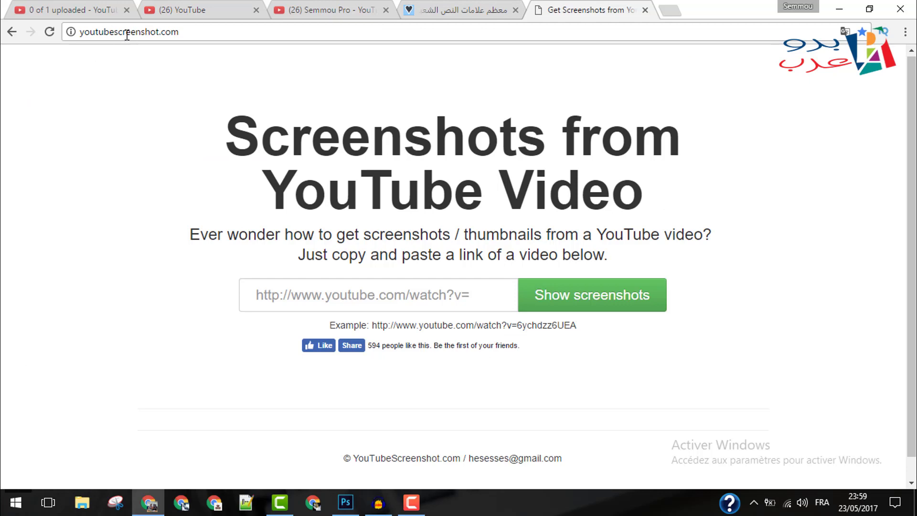
click(196, 7)
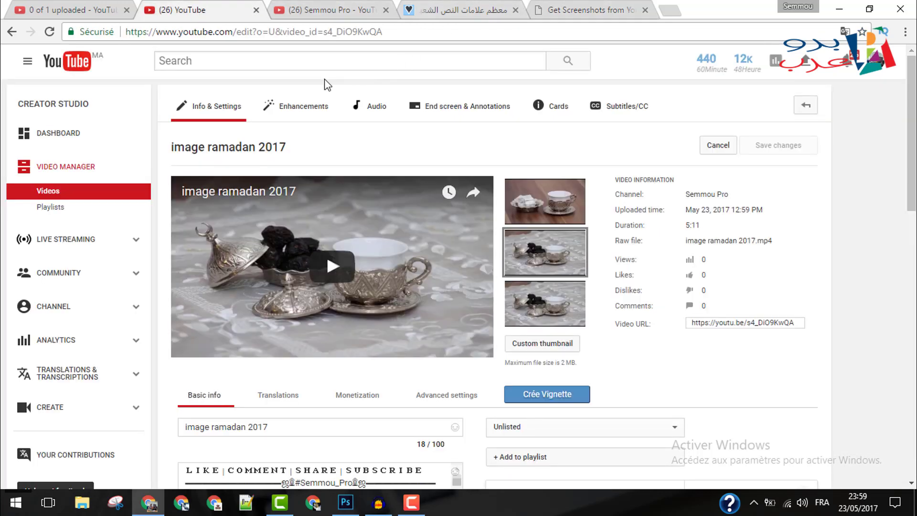
click(617, 6)
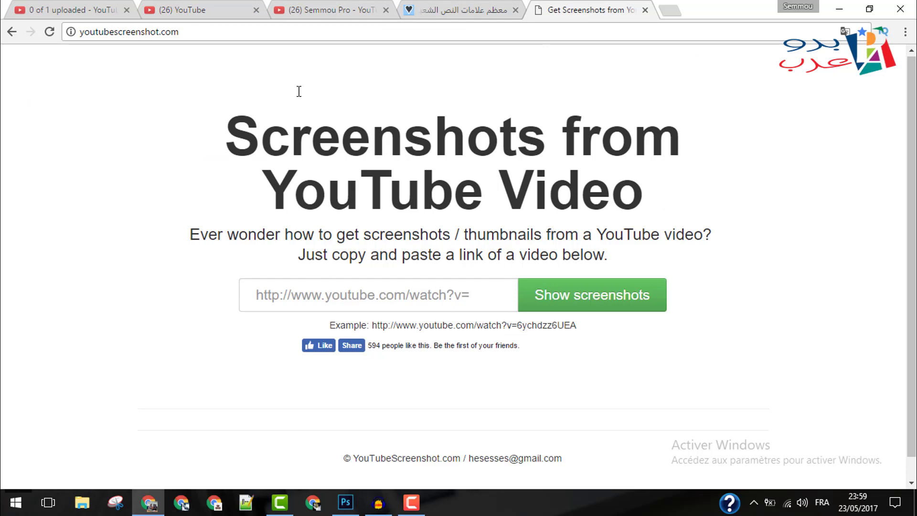
- Copy the link of the "image ramadan 2017" video, paste it into the YouTube screenshot site and request its screenshots
click(241, 6)
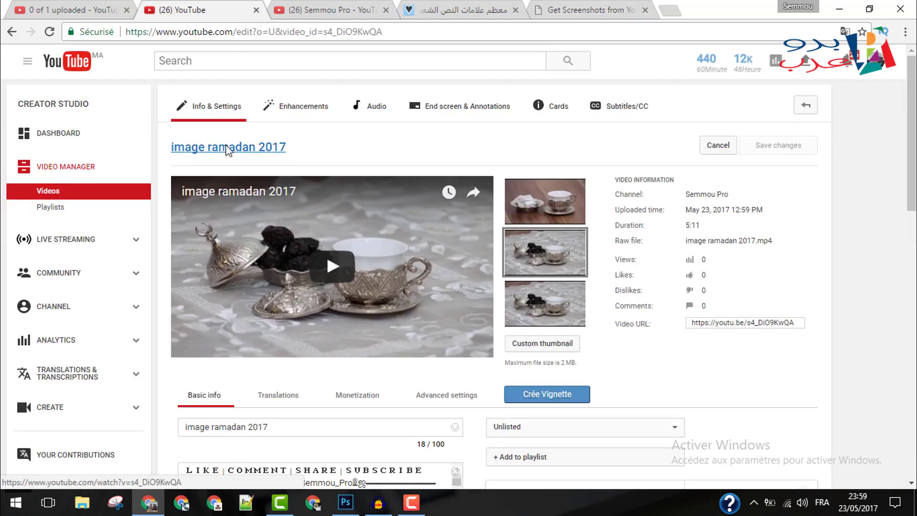
right_click(279, 145)
click(305, 224)
click(576, 8)
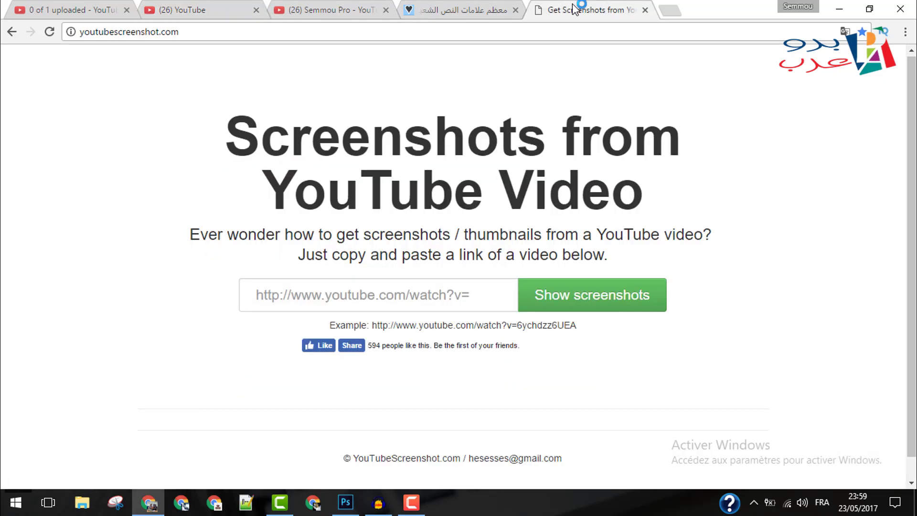
right_click(306, 305)
click(416, 381)
click(558, 289)
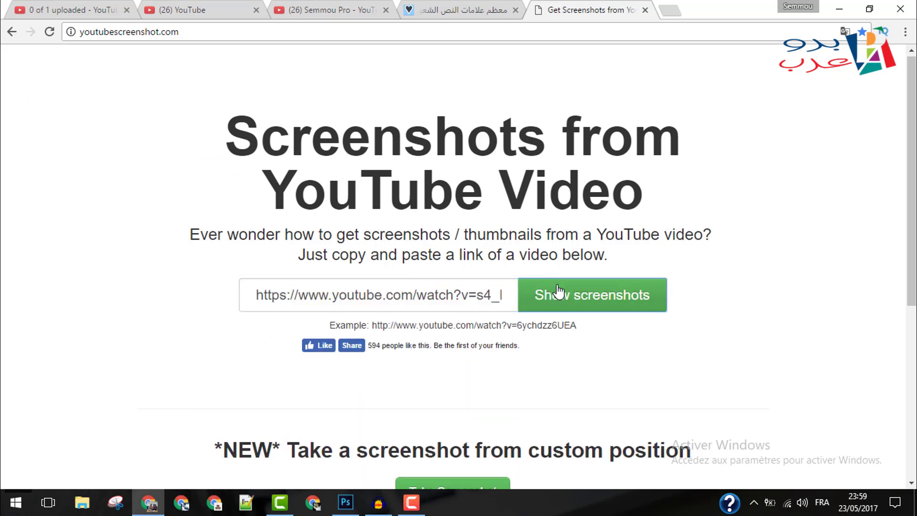
scroll(430, 329, down, 3)
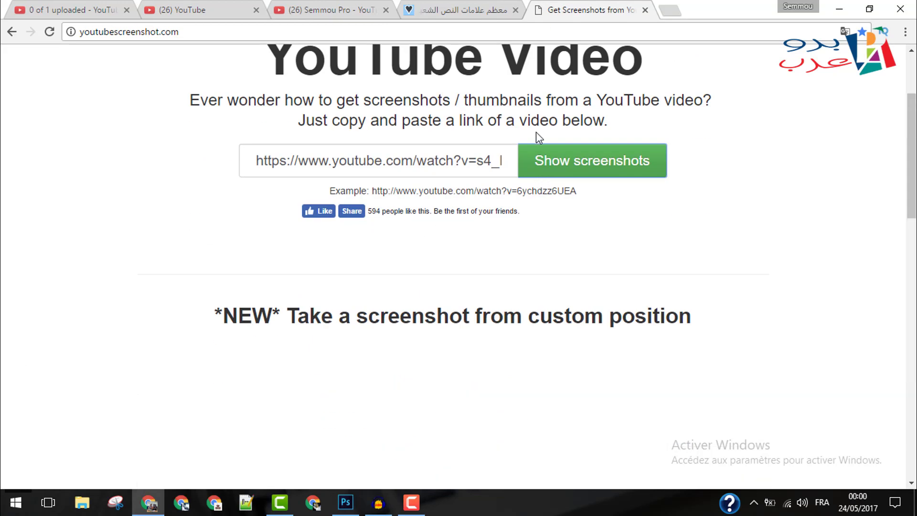
- Set the visibility of the "image ramadan 2017" video to Unlisted in Creator Studio and save the changes
click(183, 8)
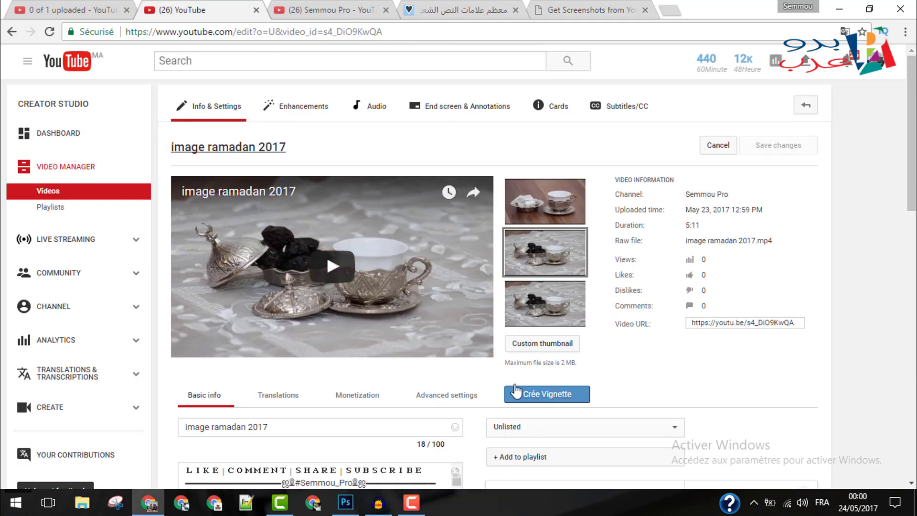
scroll(517, 390, down, 3)
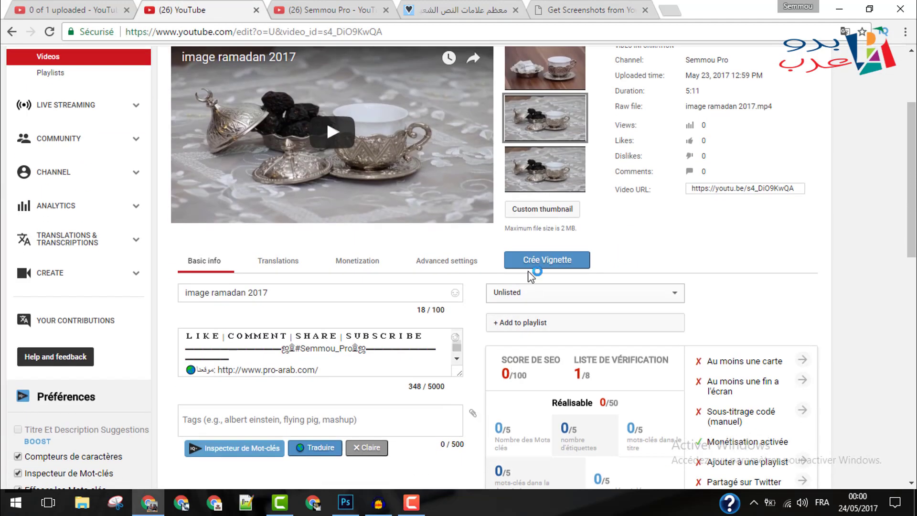
click(513, 295)
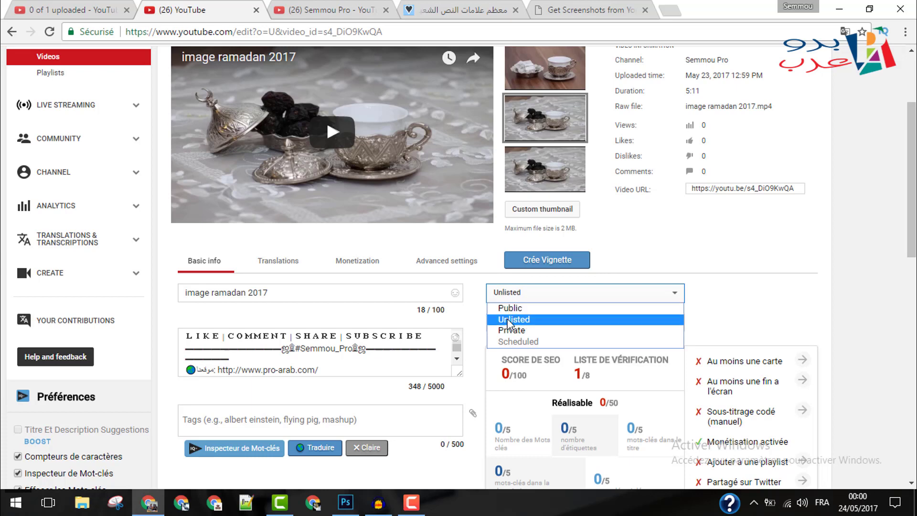
scroll(578, 269, up, 1)
scroll(578, 270, up, 3)
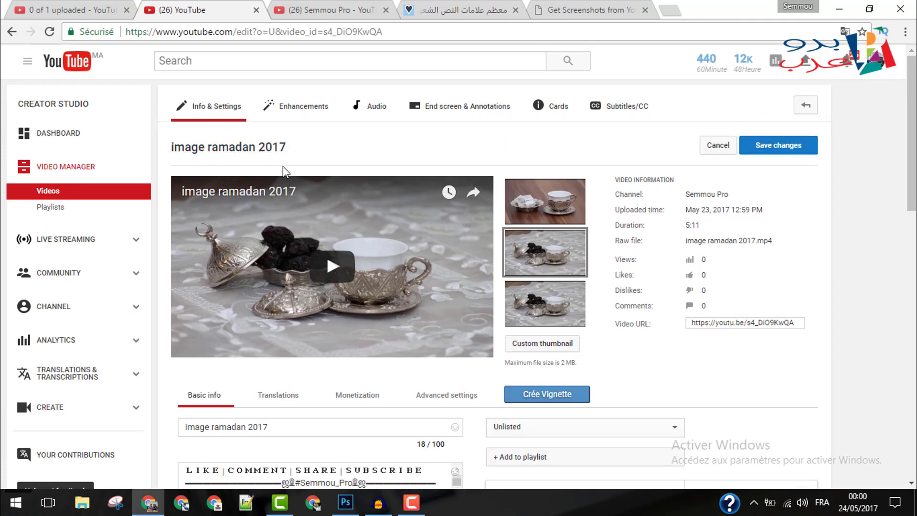
click(753, 149)
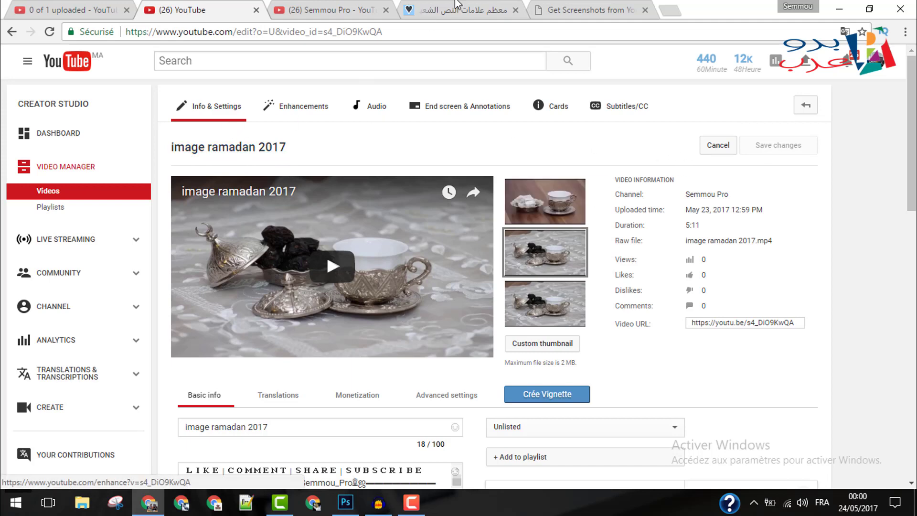
- Request the screenshots for the pasted link again on the screenshot site and play the video preview
click(554, 10)
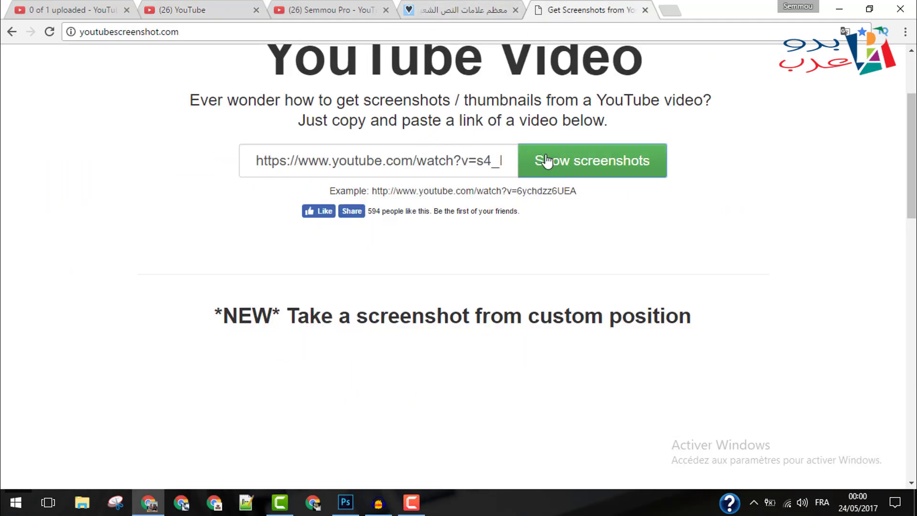
click(580, 167)
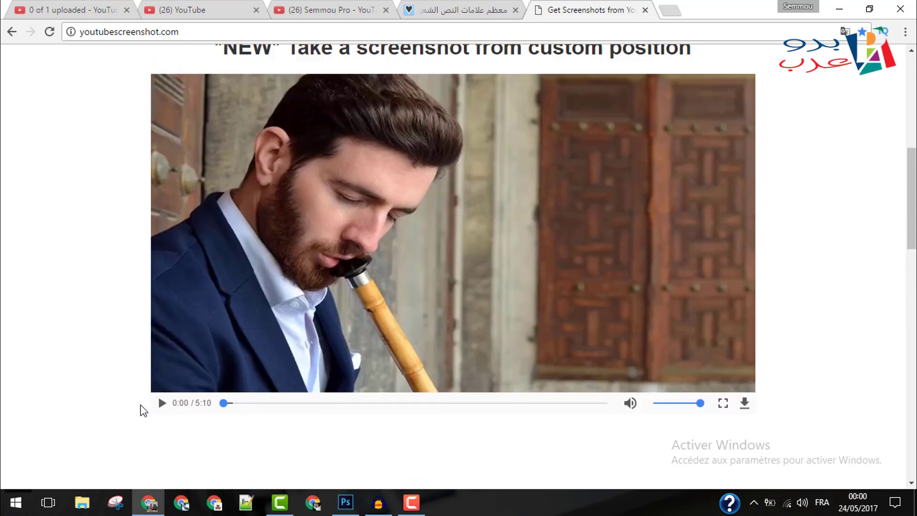
click(162, 404)
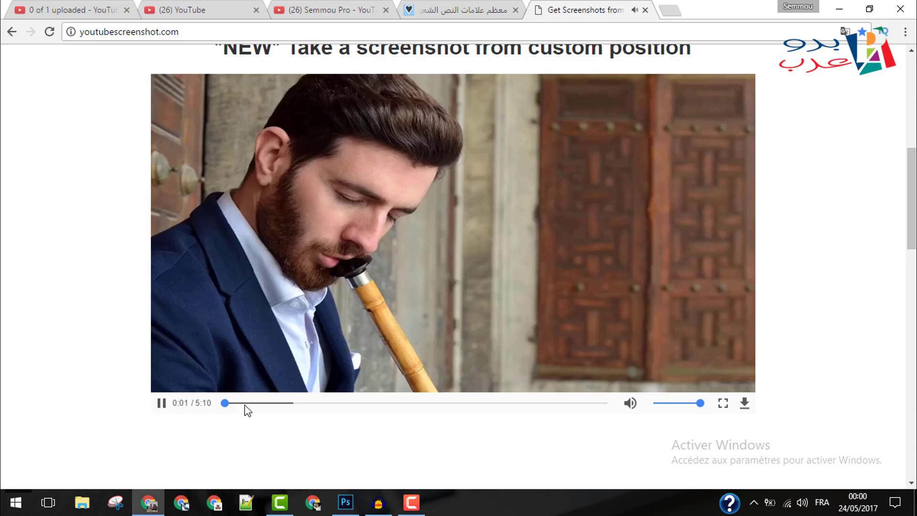
- Skim through the preview video, settle on the open book scene at 0:29 and pause playback
click(245, 403)
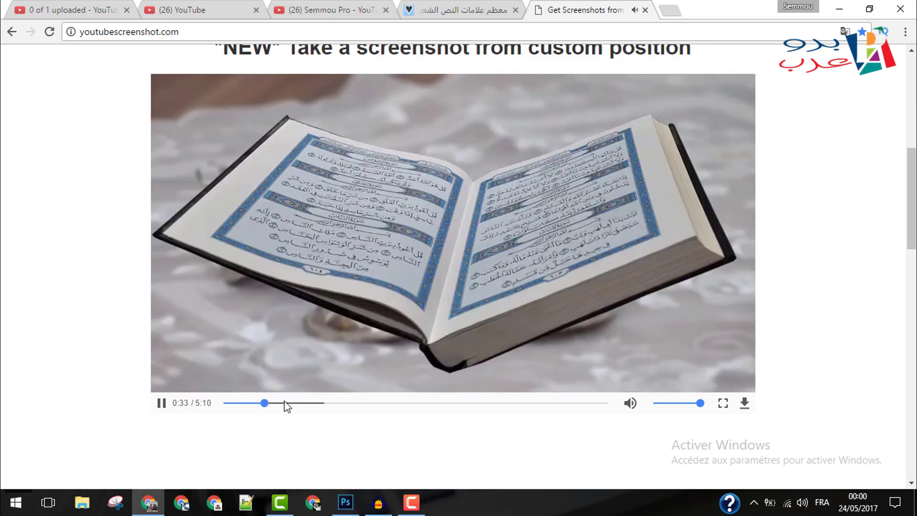
click(286, 404)
click(306, 403)
click(332, 404)
click(350, 403)
click(275, 405)
click(255, 403)
click(258, 403)
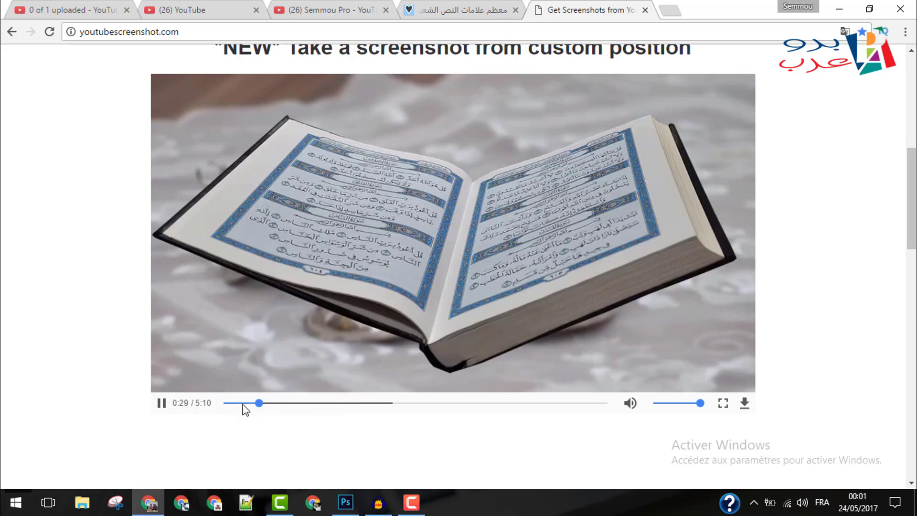
click(161, 403)
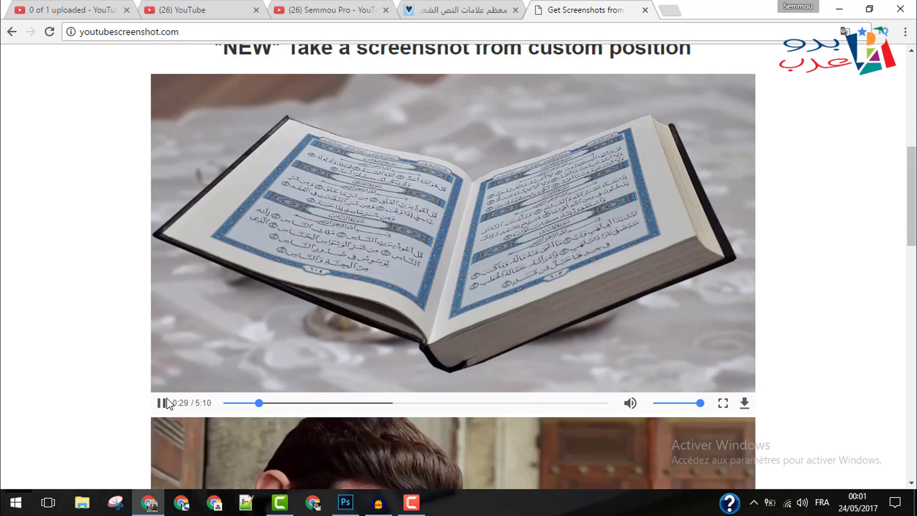
- Take a screenshot of the video frame at 0:29 and view the high-quality image
scroll(324, 354, up, 5)
scroll(323, 355, down, 15)
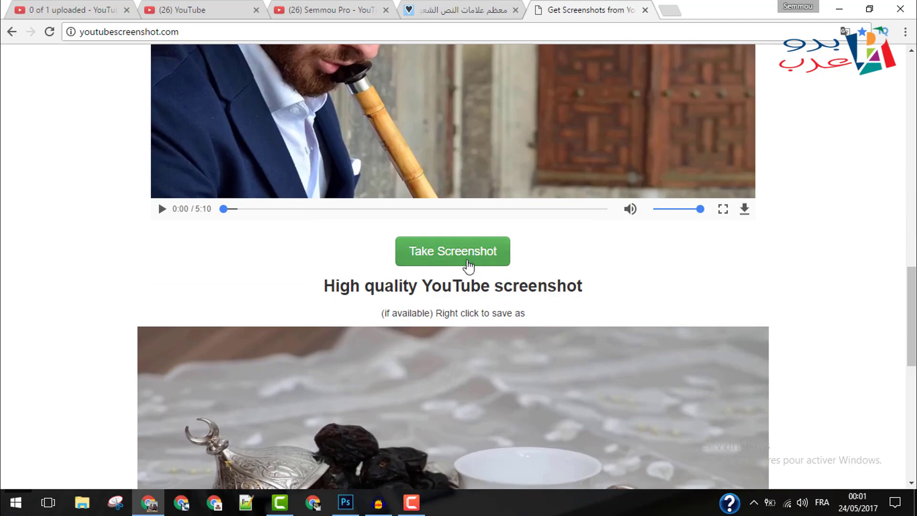
click(461, 258)
scroll(459, 255, down, 2)
scroll(457, 253, down, 9)
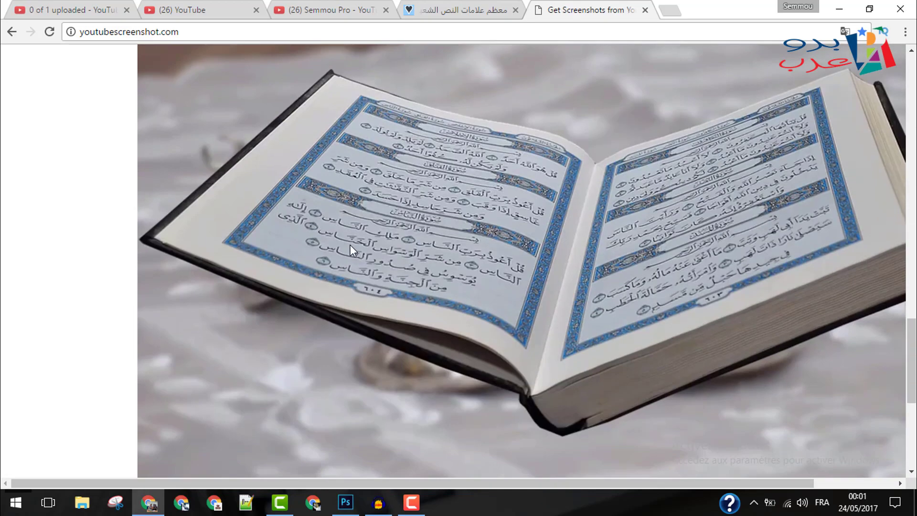
- Move the preview to 0:12, showing the man playing the flute, and take a screenshot of that frame
scroll(389, 244, up, 20)
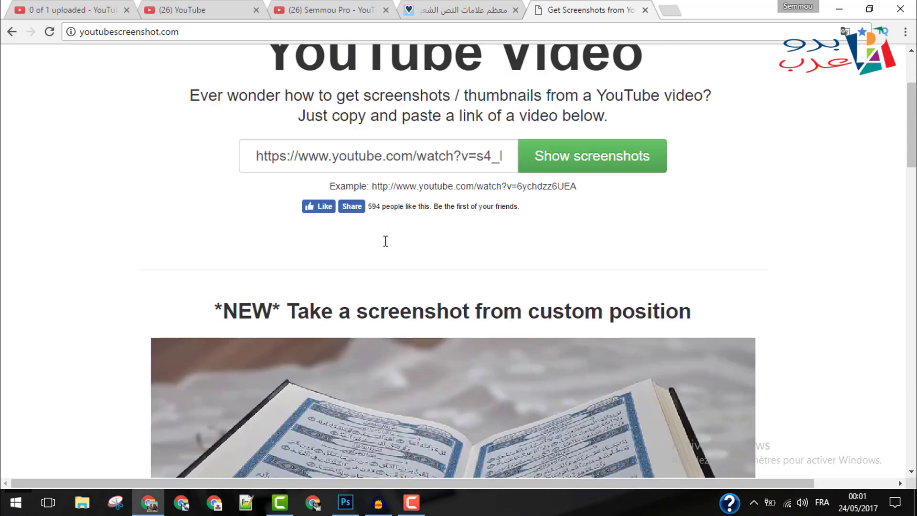
scroll(385, 241, down, 6)
click(239, 402)
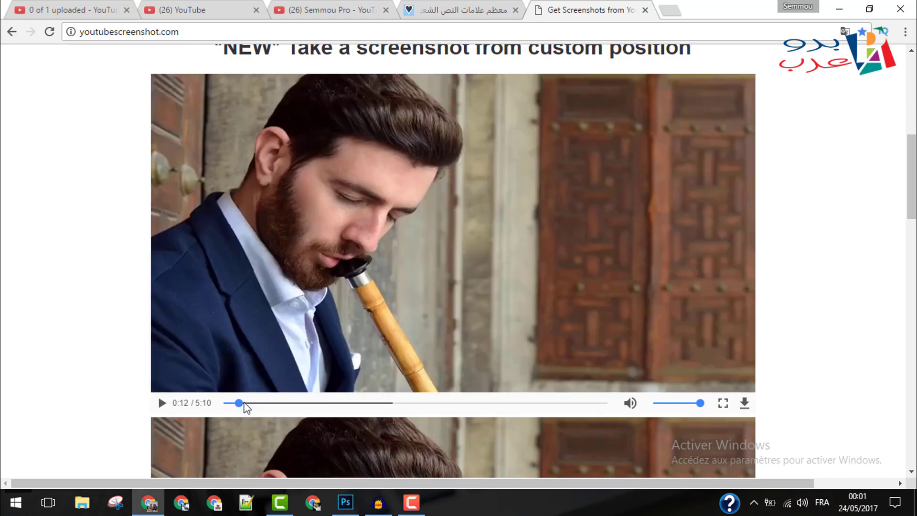
scroll(310, 362, down, 7)
scroll(374, 250, down, 6)
click(420, 185)
scroll(430, 205, down, 6)
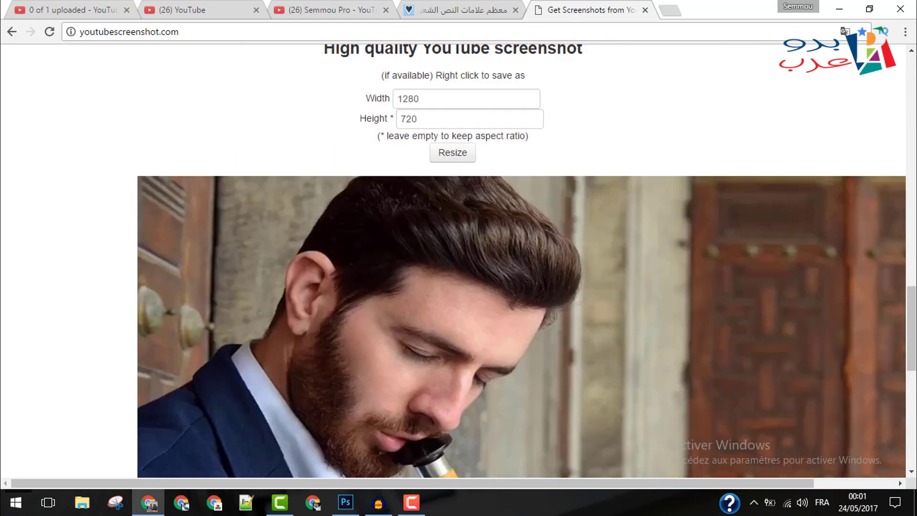
- Check the save and copy options for the captured image and view the smaller thumbnails beneath it
right_click(453, 268)
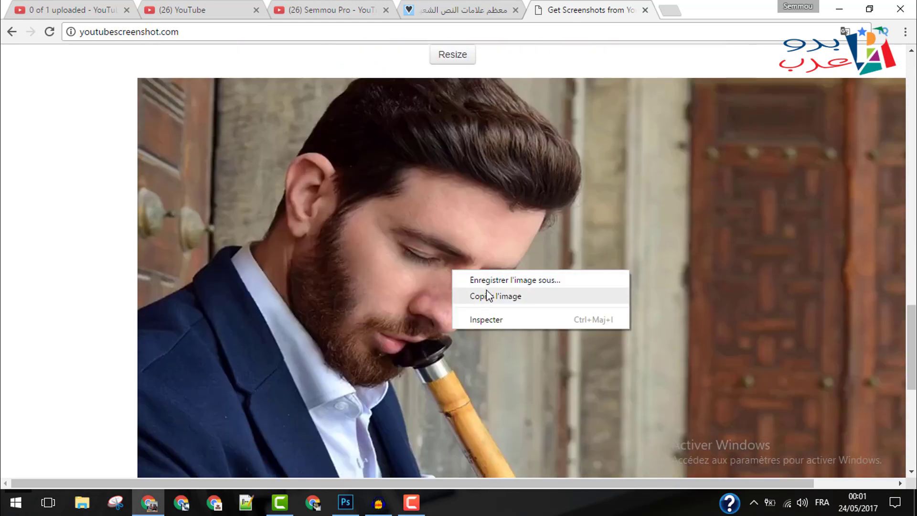
click(38, 257)
scroll(37, 262, down, 6)
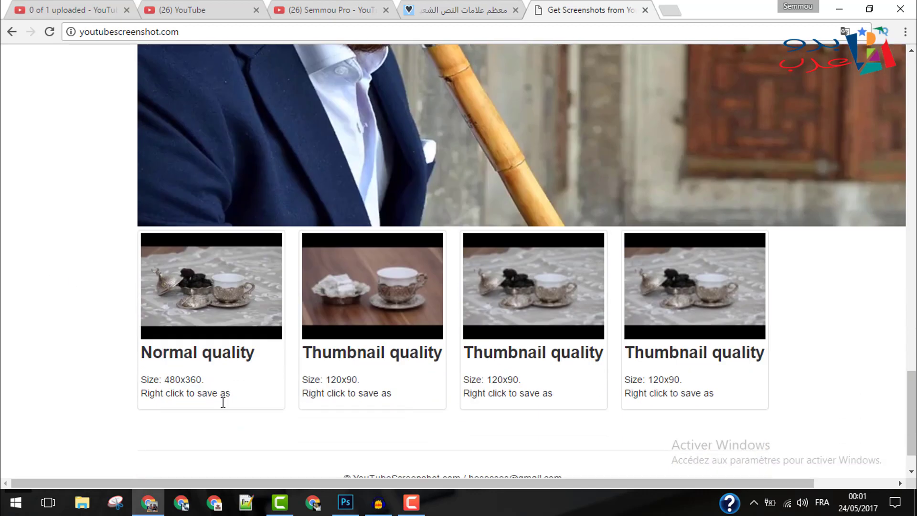
- Switch to Photoshop and add the yellow 300 pt text "رمضان كريم" over the flute player image
click(345, 501)
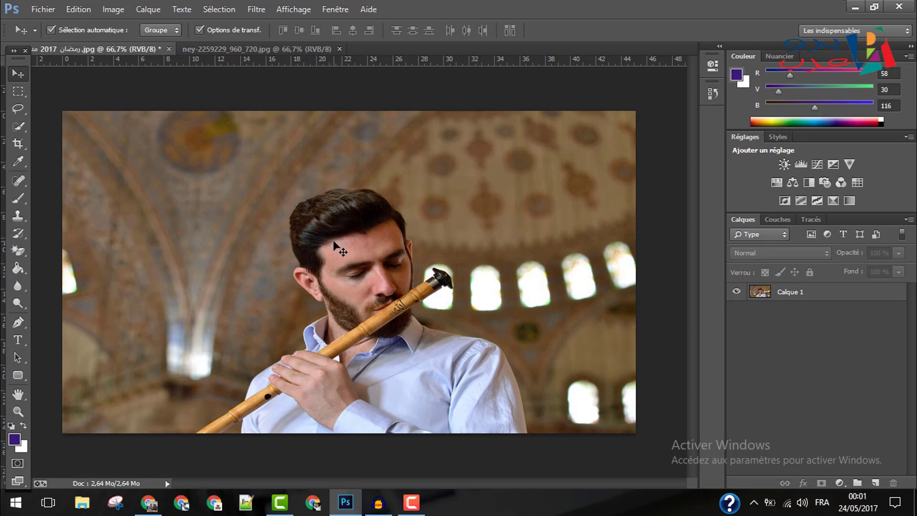
click(18, 338)
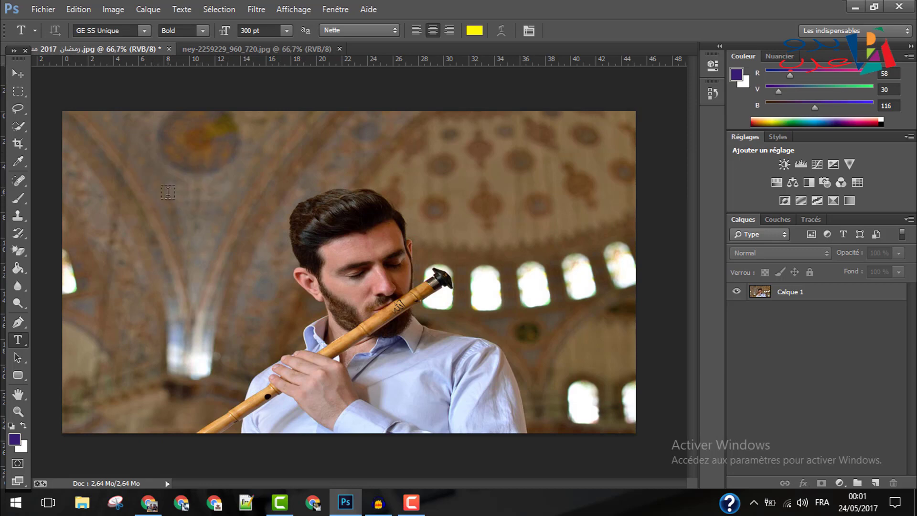
click(232, 238)
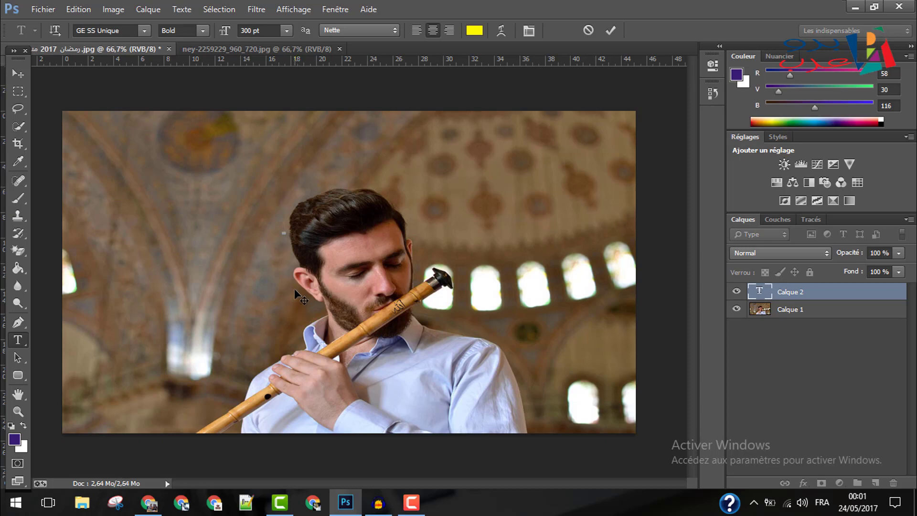
text(vl)
key(BackSpace)
key(BackSpace)
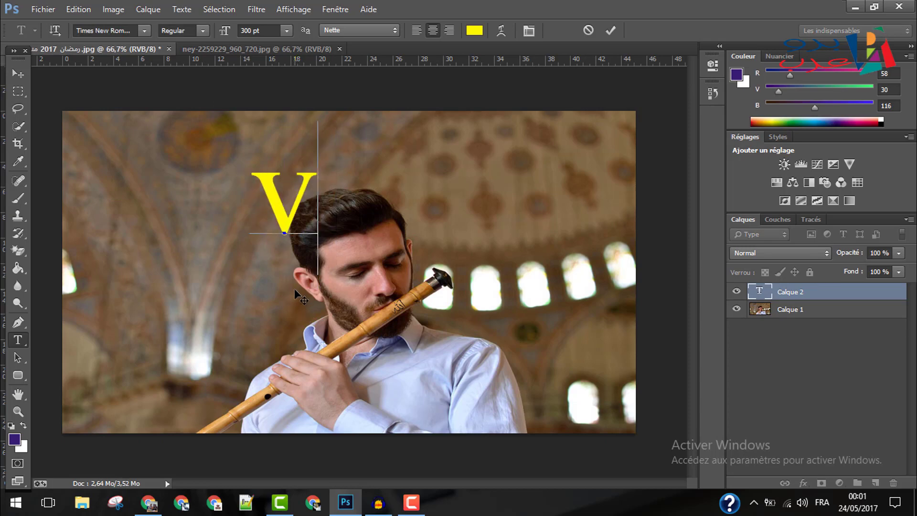
key(alt+shift)
text(رمض)
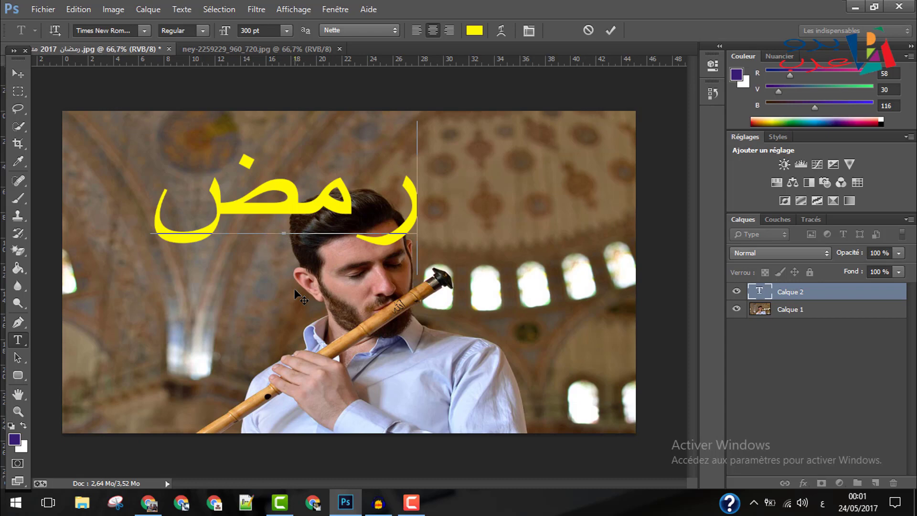
text(ان كري)
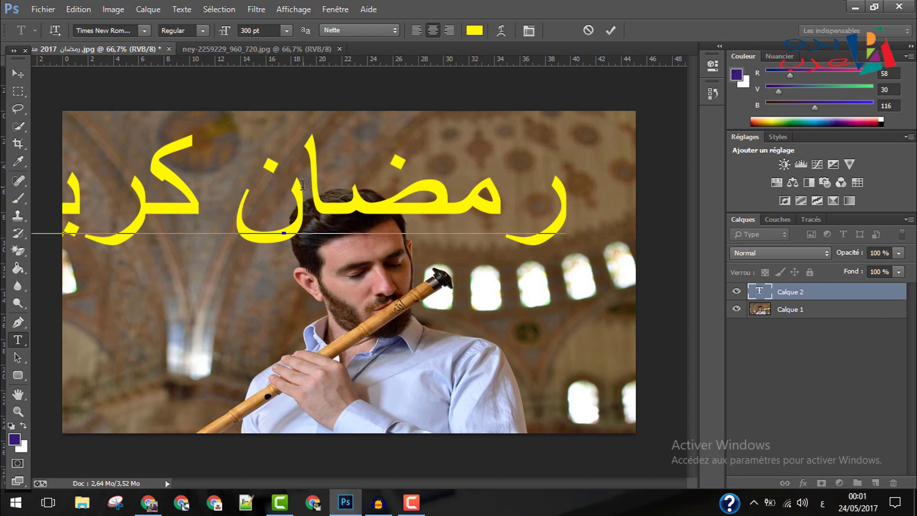
- Move the Arabic text sideways until it fits fully within the image and commit it
key(ctrl+a)
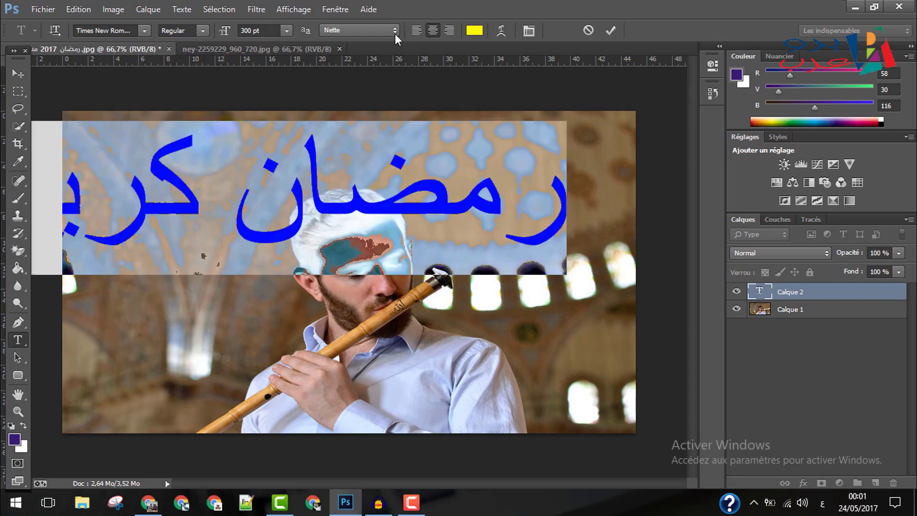
drag(228, 263, 296, 263)
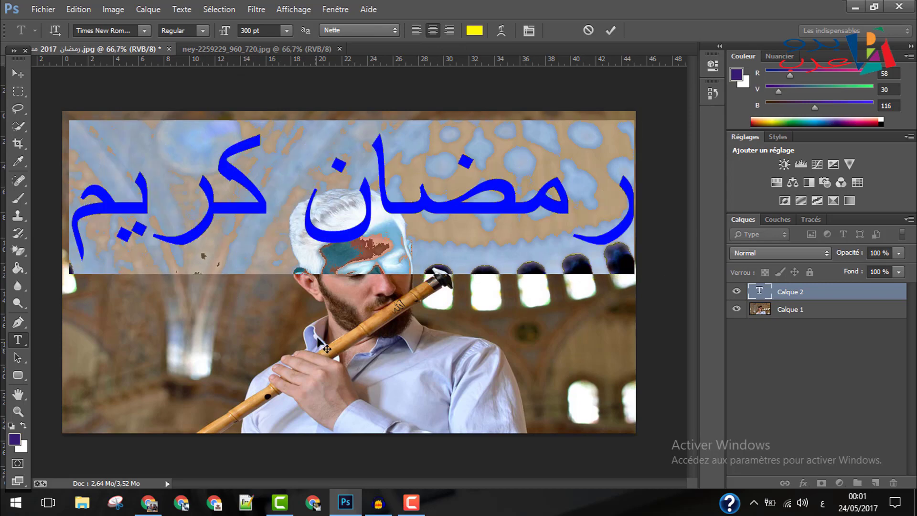
click(610, 30)
- Check the text engine option in the Text preferences, keeping Middle Eastern and South Asian selected
click(76, 9)
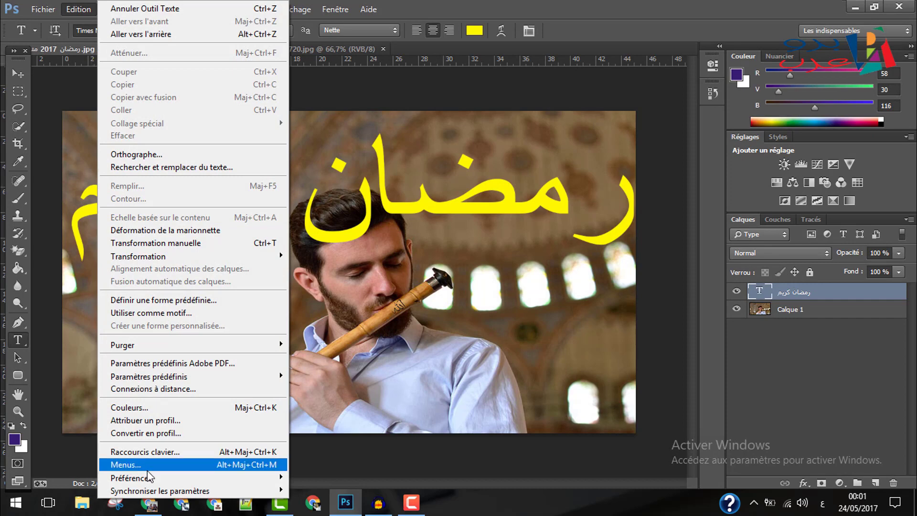
mouse_move(143, 478)
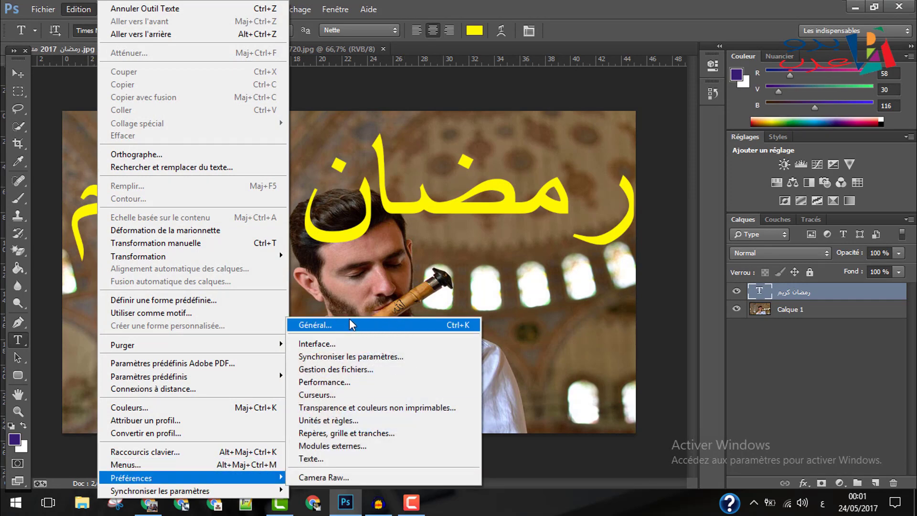
click(461, 330)
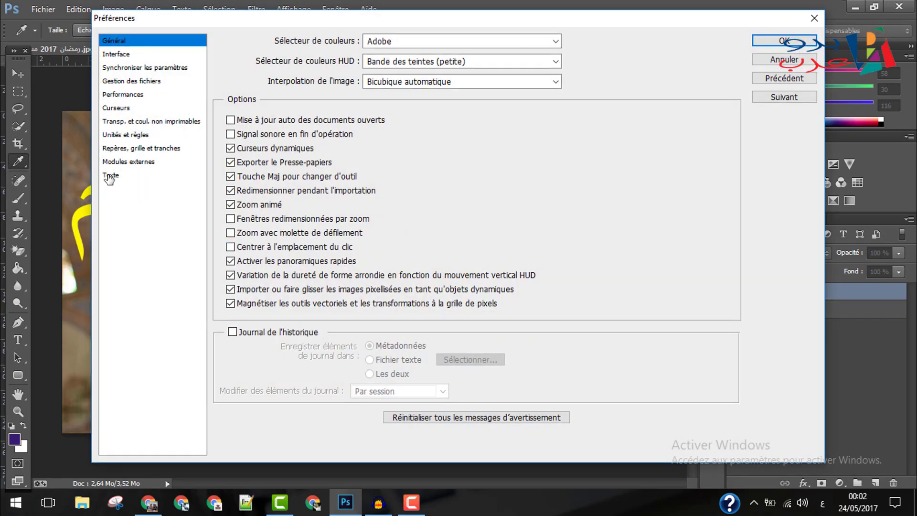
click(110, 175)
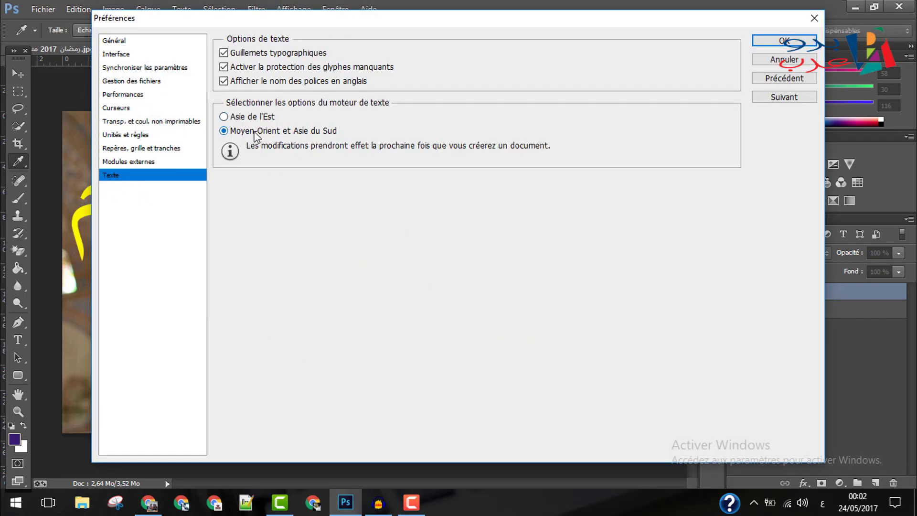
click(785, 41)
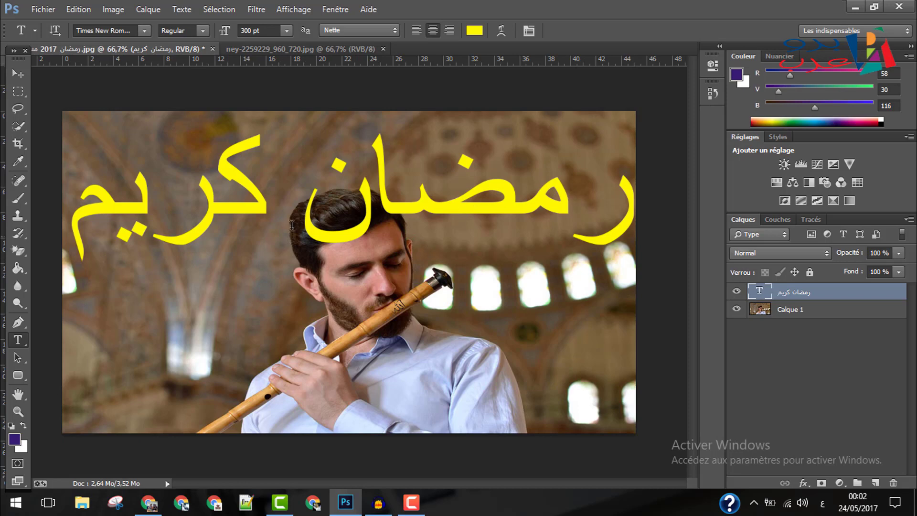
- Select the whole Arabic text and try fonts such as Arabic Typesetting, Basim Marah and Diwani Letter on it
triple_click(271, 169)
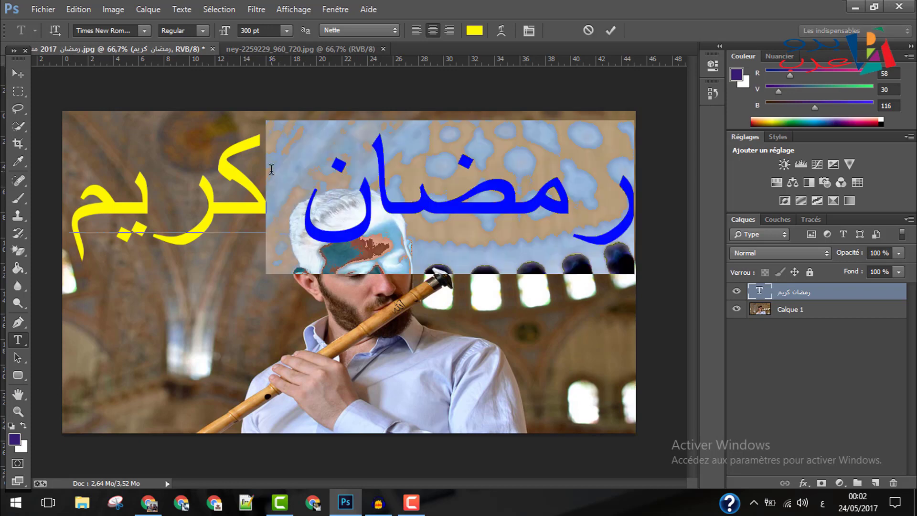
click(117, 29)
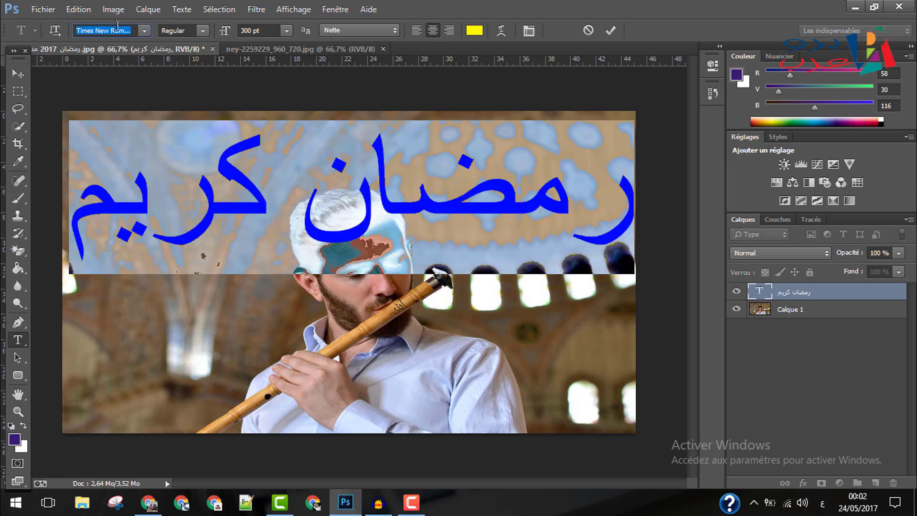
key(Down)
key(Down)
key(Down)
key(Down)
key(Down)
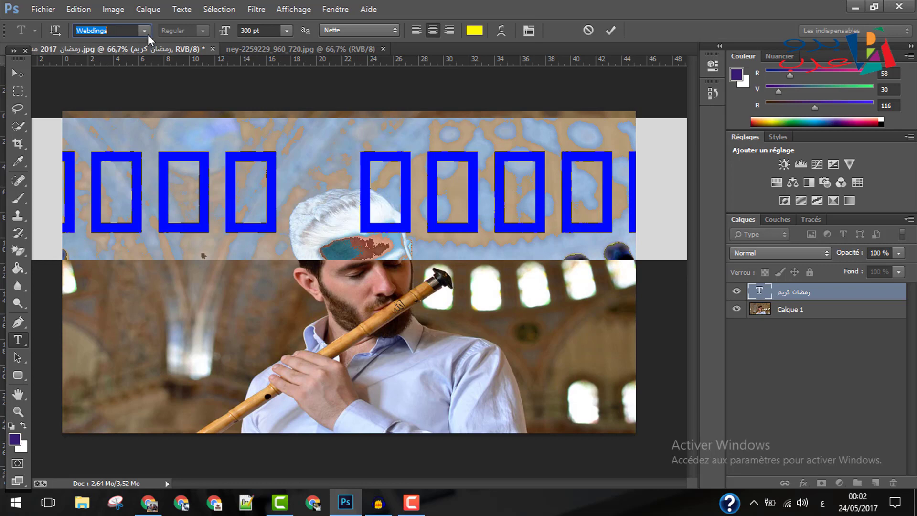
click(145, 32)
click(210, 276)
key(Down)
key(Down)
key(Down)
key(Down)
key(Down)
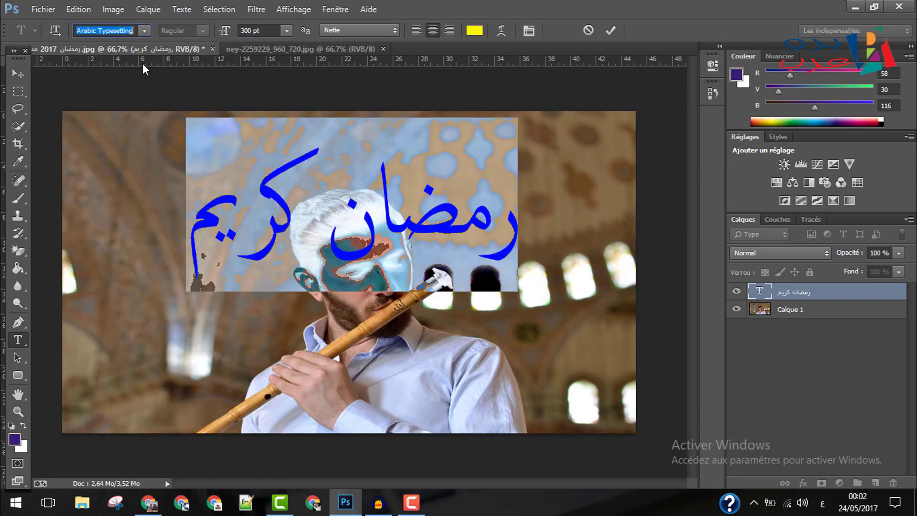
key(Down)
key(Down)
key(Down)
key(Down)
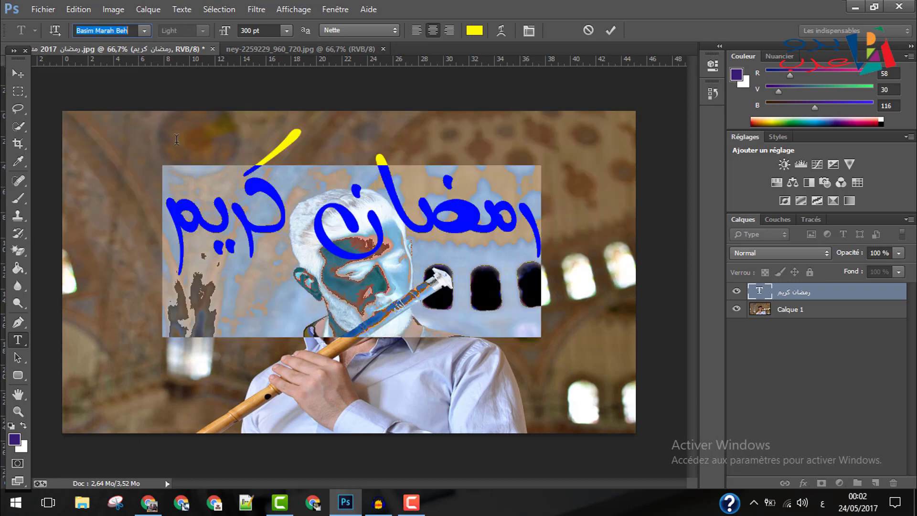
key(Down)
key(Return)
click(113, 31)
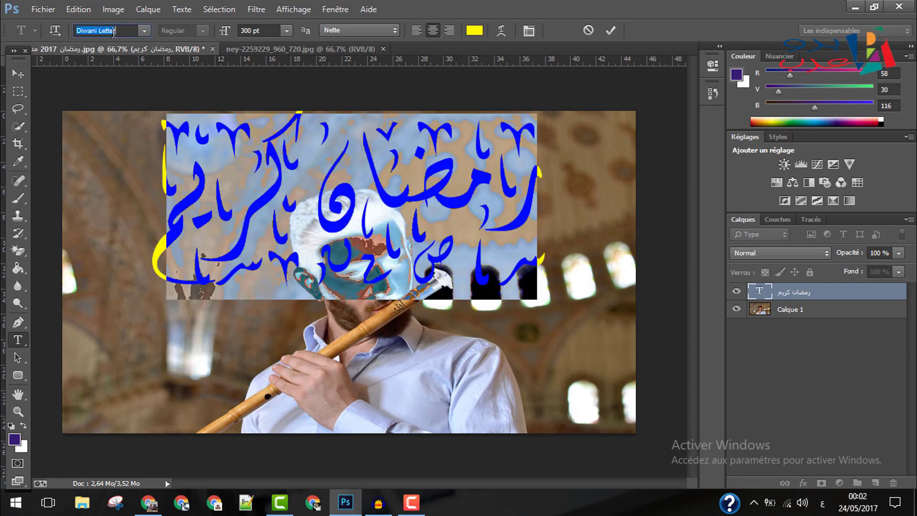
- Try further fonts on the Arabic text, including GE SS Two and Hacen Beirut
key(Down)
key(Down)
key(Down)
key(Down)
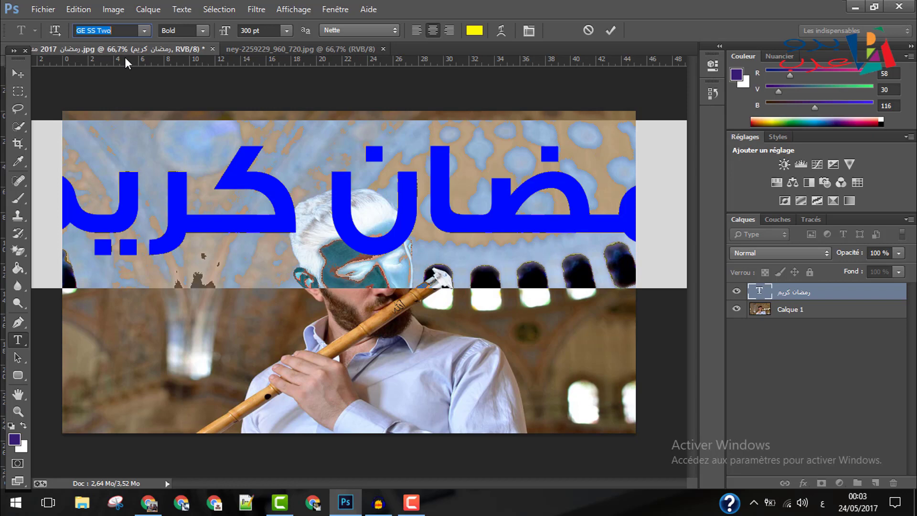
key(Down)
key(Down)
key(Down)
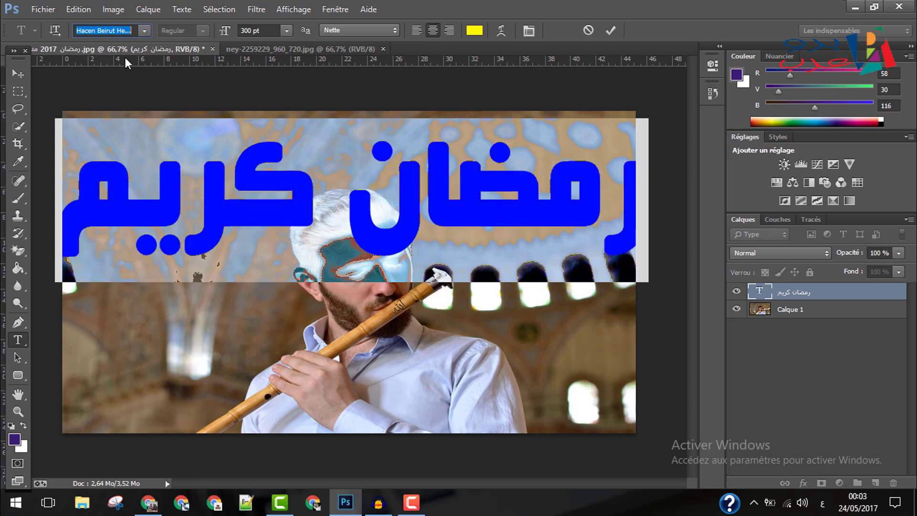
key(Down)
key(Down)
click(296, 243)
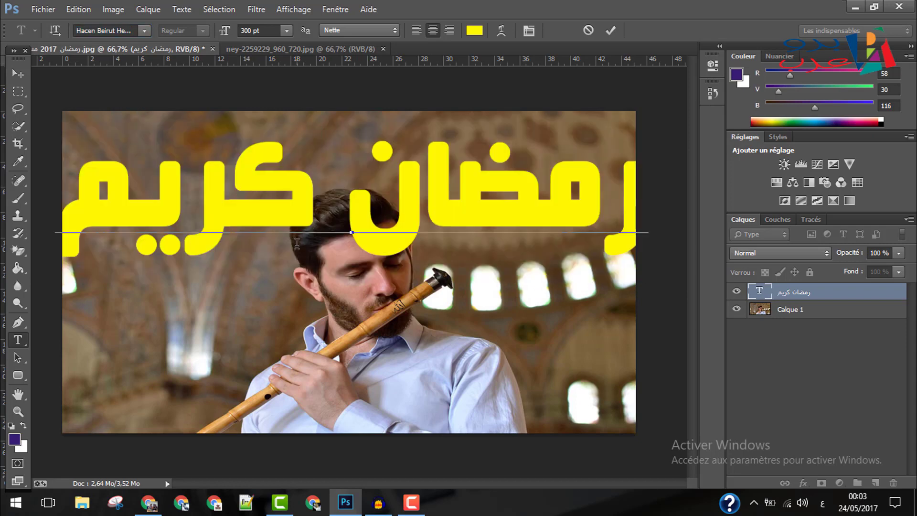
- Set the font of the whole Arabic text to the bold Hacen Tunisia
key(ctrl+a)
click(119, 29)
key(Down)
key(Down)
key(Down)
key(Down)
key(Down)
key(Up)
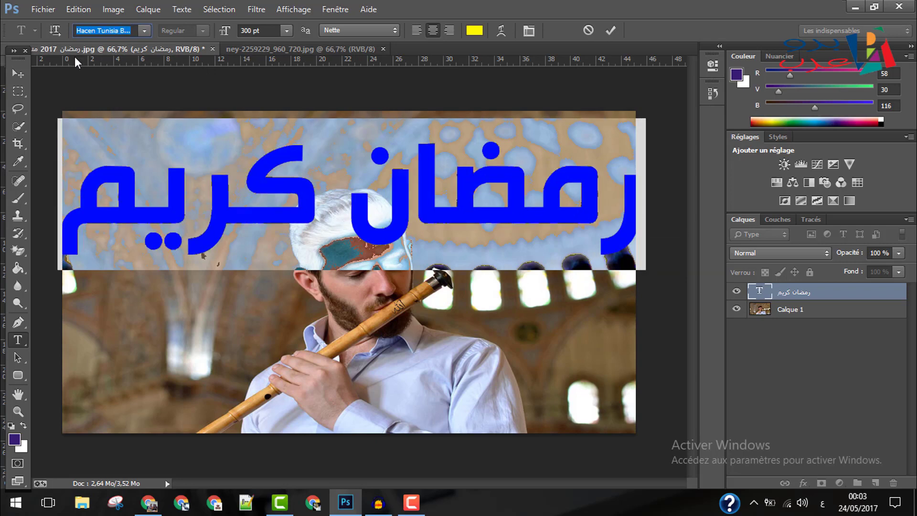
- Scale the Arabic text to about 64% width and 66% height, apply the transformation and place it above the man's head
click(17, 72)
drag(97, 148, 353, 166)
drag(448, 218, 143, 172)
drag(277, 111, 253, 163)
click(20, 73)
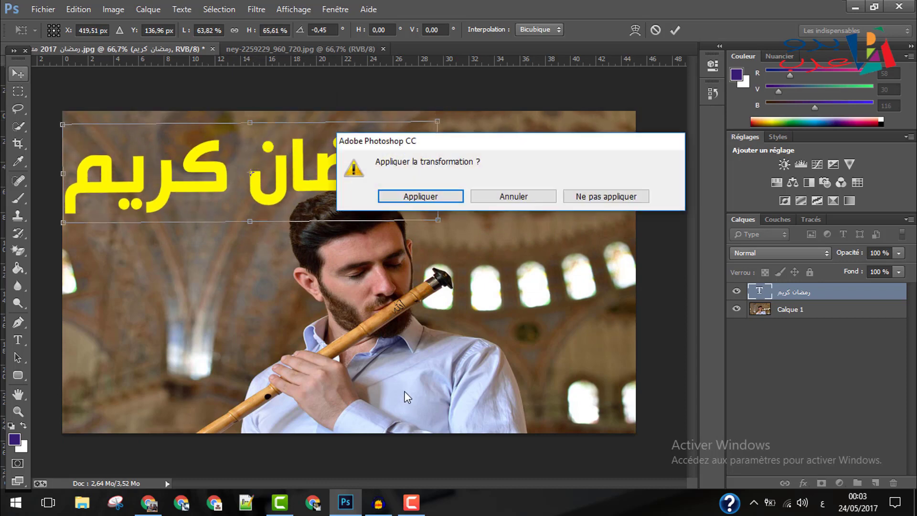
click(420, 199)
drag(379, 192, 396, 171)
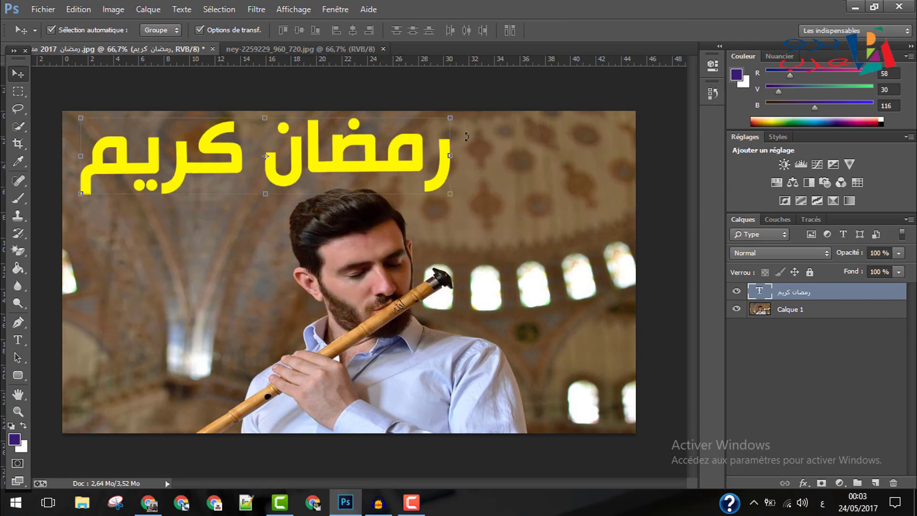
- Stretch the Arabic text to about 139% width and 84% height across the upper image and apply the transformation
drag(445, 113, 356, 125)
drag(297, 137, 572, 163)
drag(173, 156, 101, 159)
drag(269, 160, 316, 160)
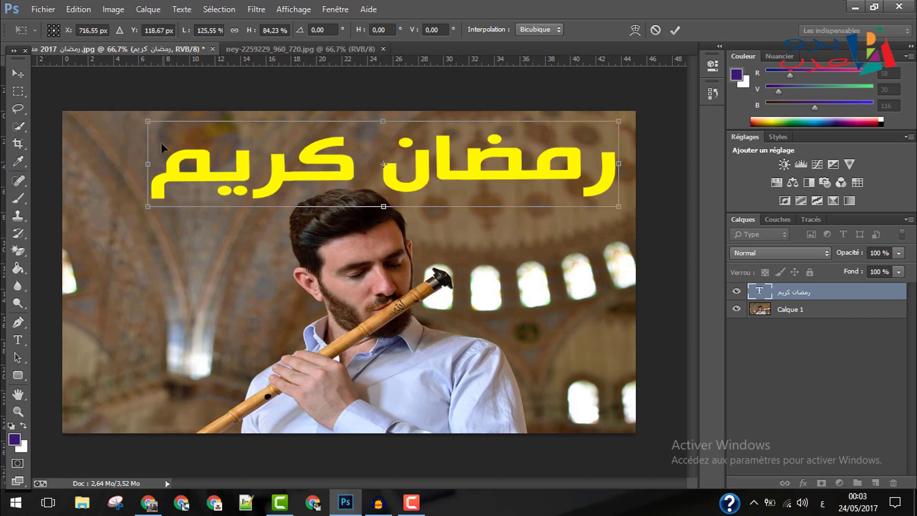
drag(146, 163, 96, 164)
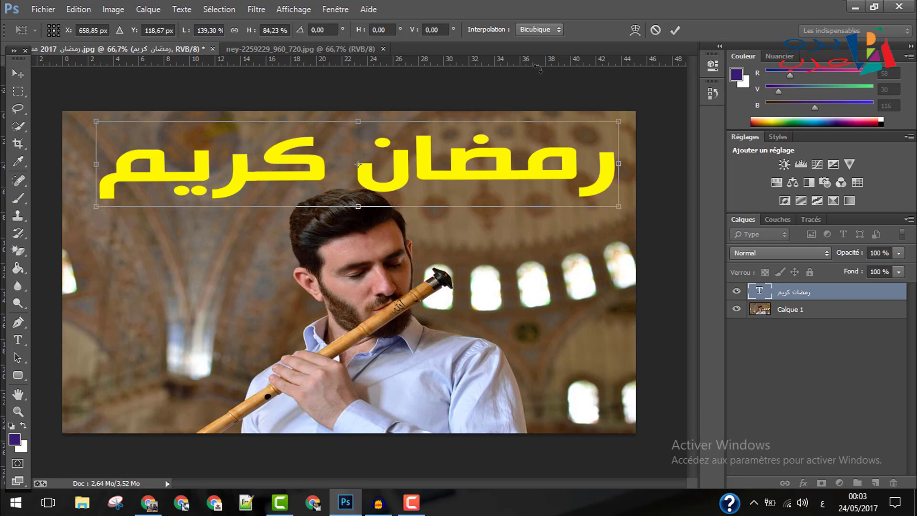
click(675, 28)
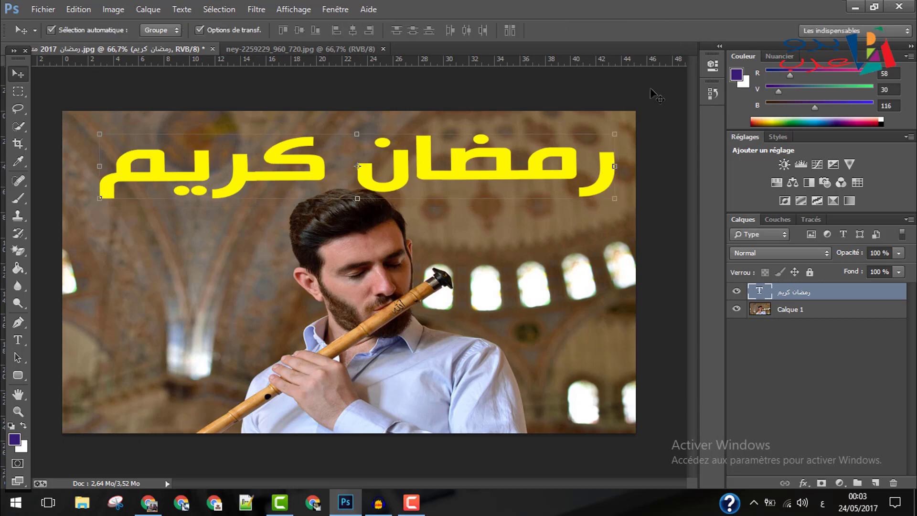
- Add a white (ffffff) outer stroke of 3 px to the Arabic text layer
right_click(779, 299)
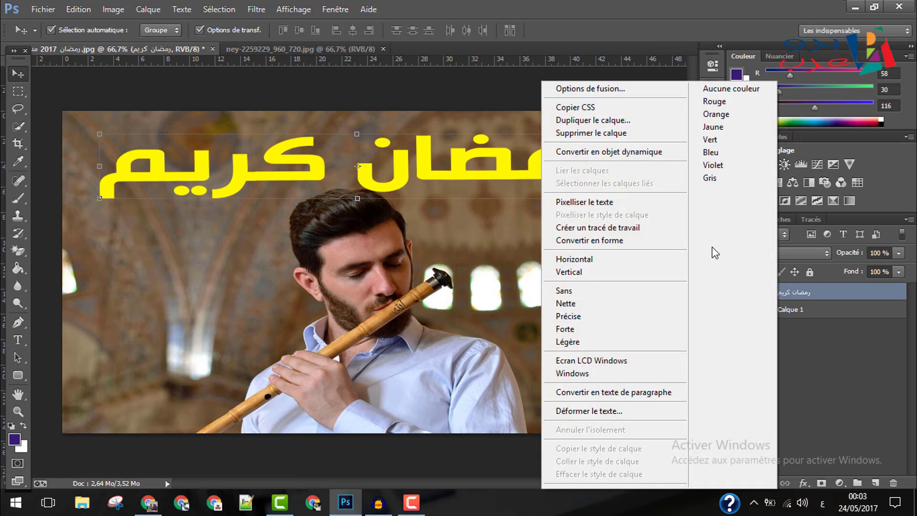
click(617, 91)
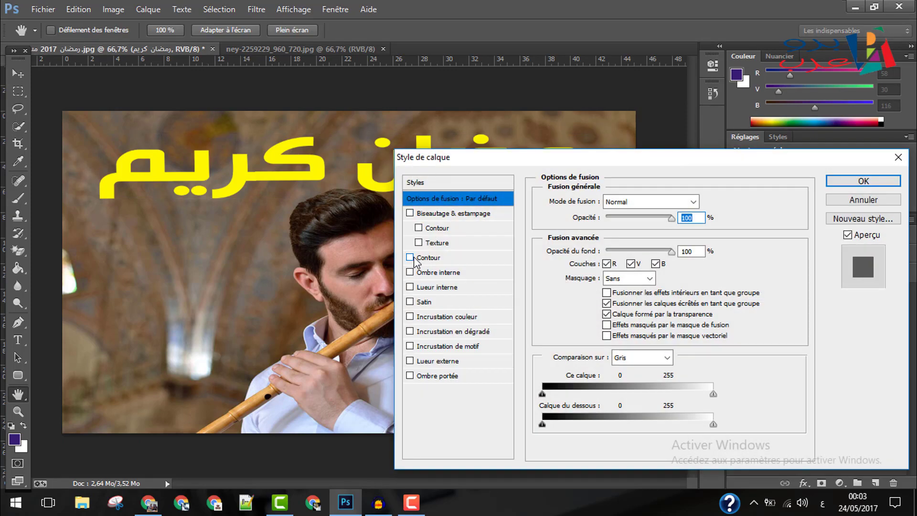
click(410, 258)
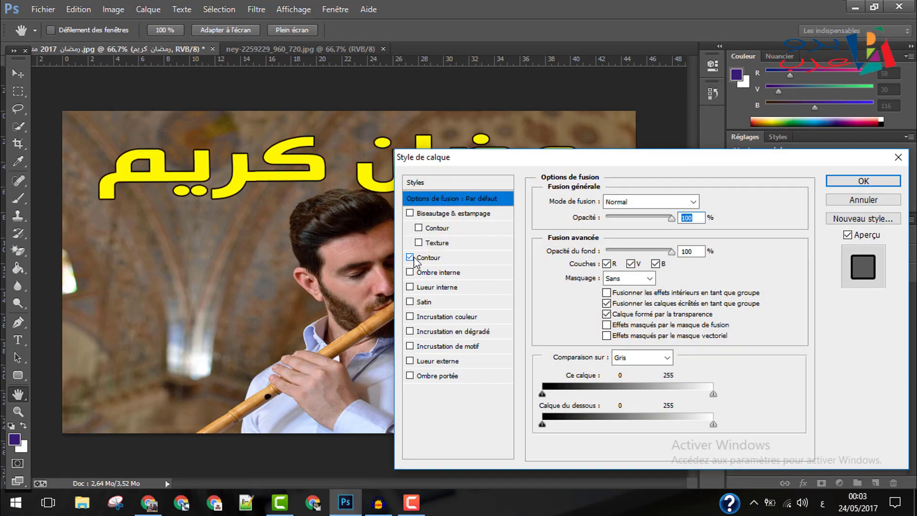
click(440, 259)
click(581, 294)
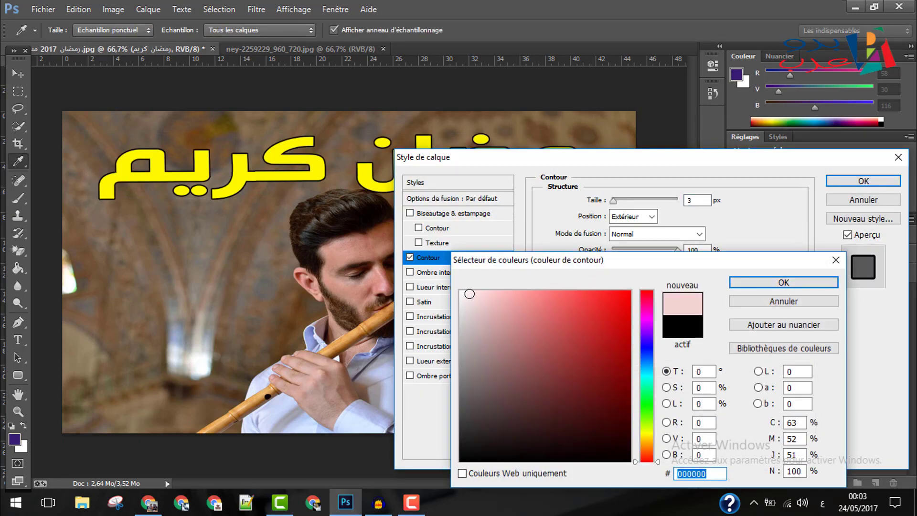
click(460, 290)
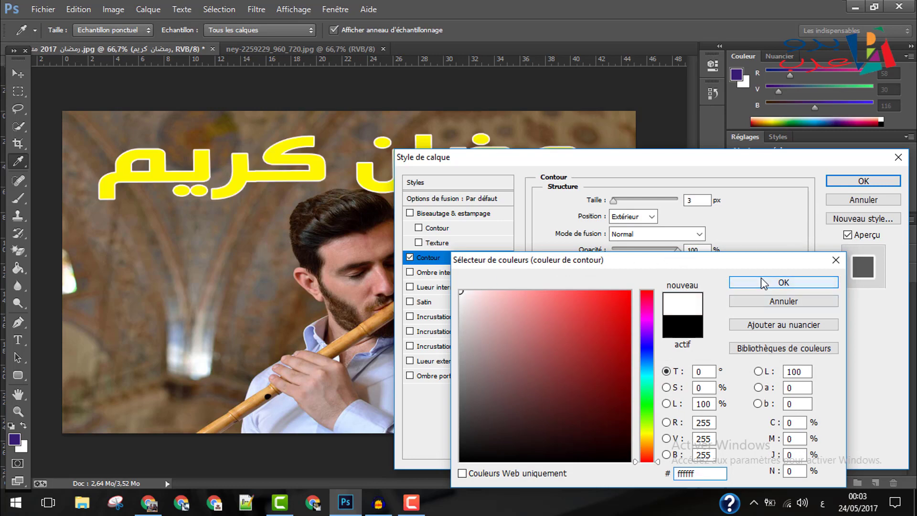
click(778, 281)
click(863, 180)
- Scale the Arabic text's height to about 112%, shift it up near the image's upper edge and apply the transformation
drag(352, 206, 354, 218)
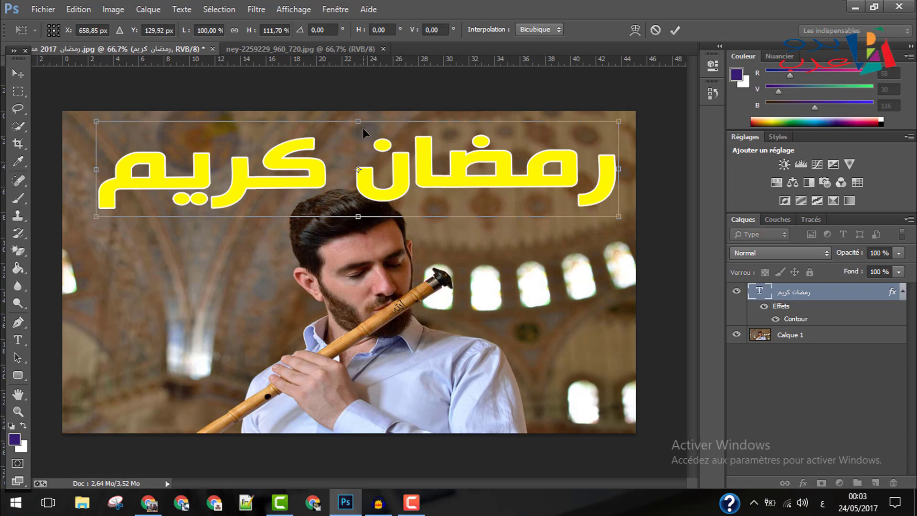
key(shift+Up)
key(shift+Up)
key(shift+Up)
key(shift+Up)
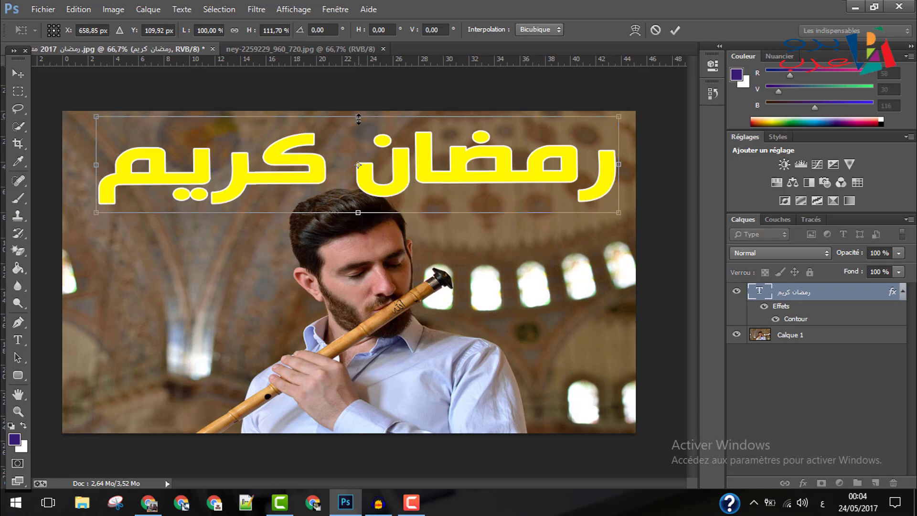
key(Return)
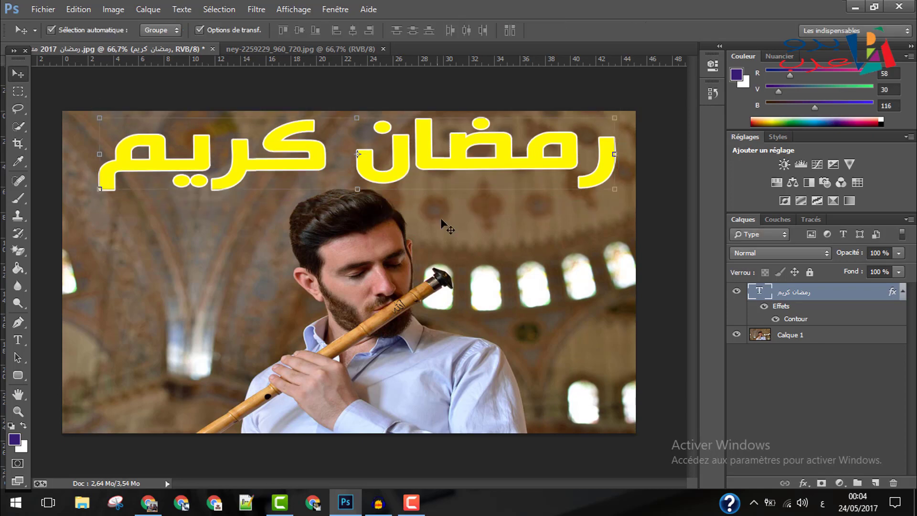
click(649, 253)
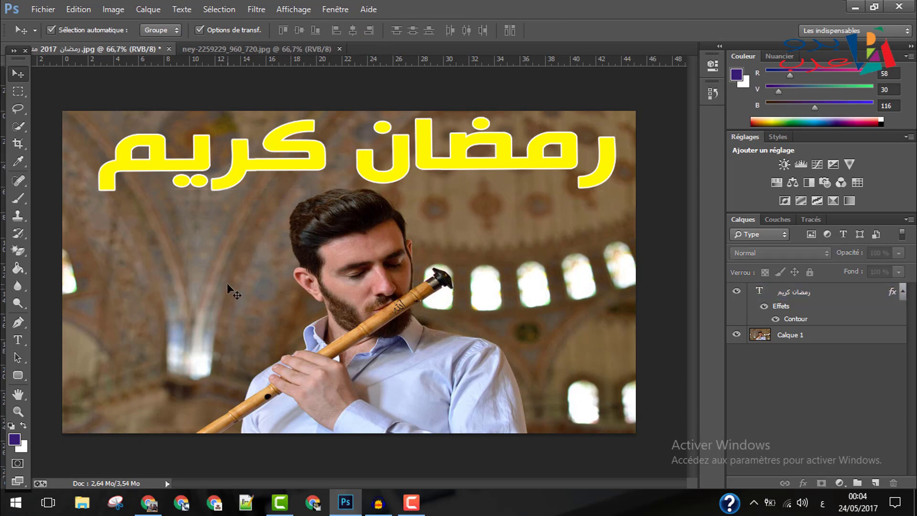
- Move the Arabic text slightly lower, widen it a little on both sides and apply the transformation
drag(374, 177, 389, 186)
drag(109, 161, 87, 158)
click(674, 30)
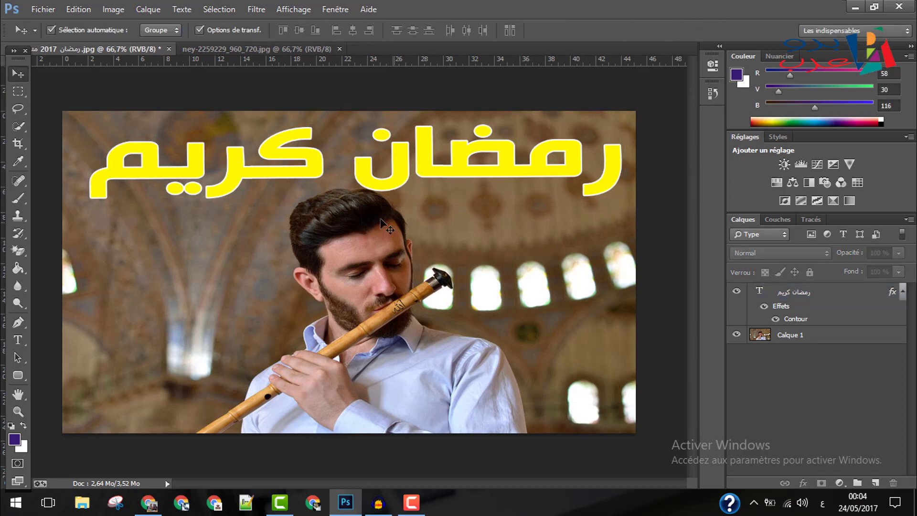
- Save the image to the Bureau folder as a PNG file named "رمضان 2017", accepting the PNG options
click(43, 9)
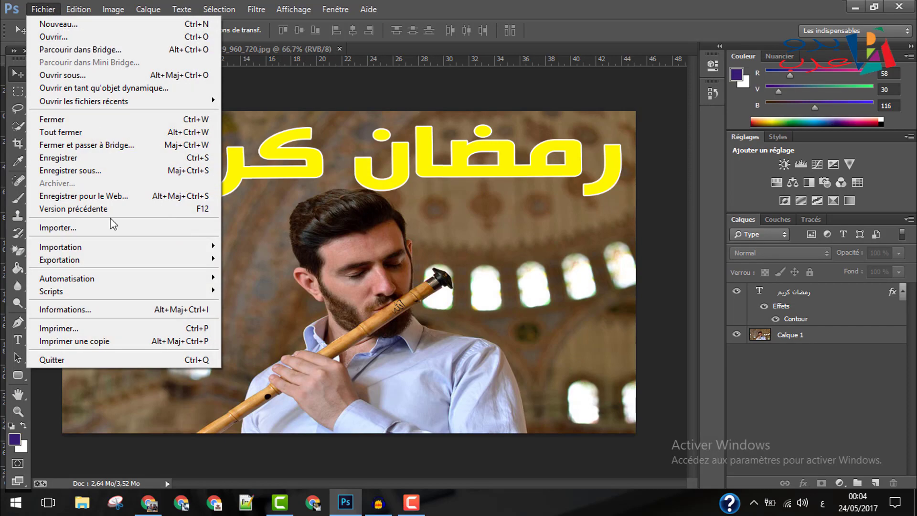
click(99, 171)
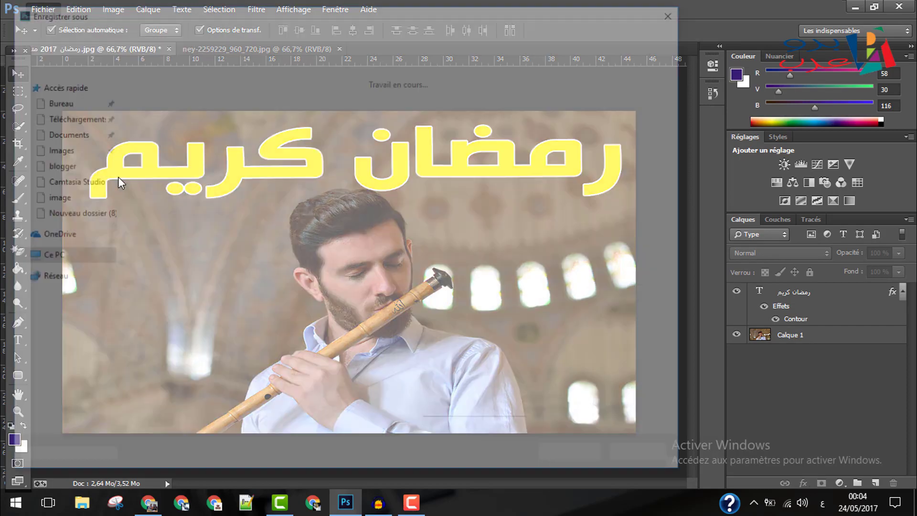
click(180, 348)
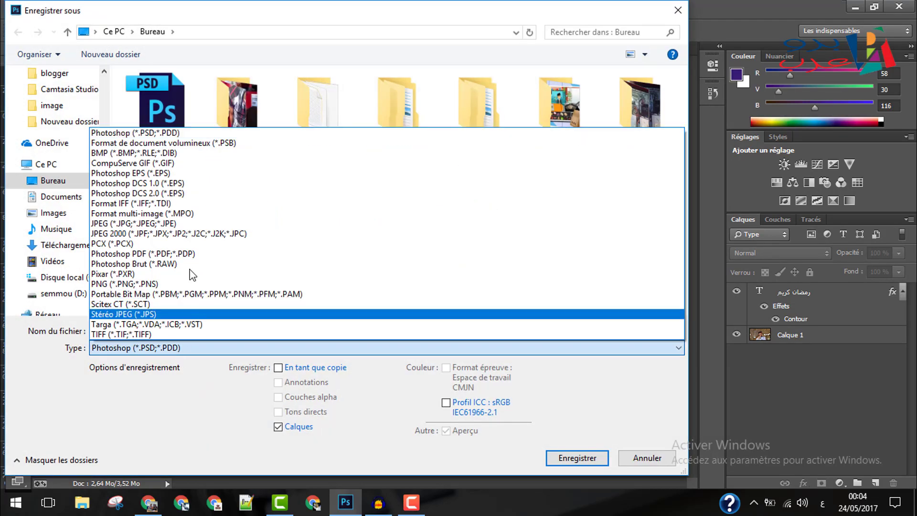
click(174, 283)
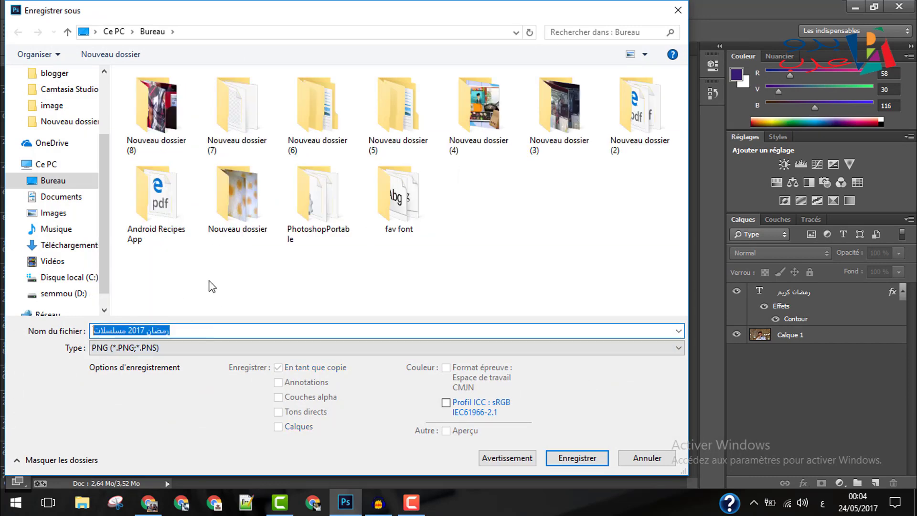
text(رمضان)
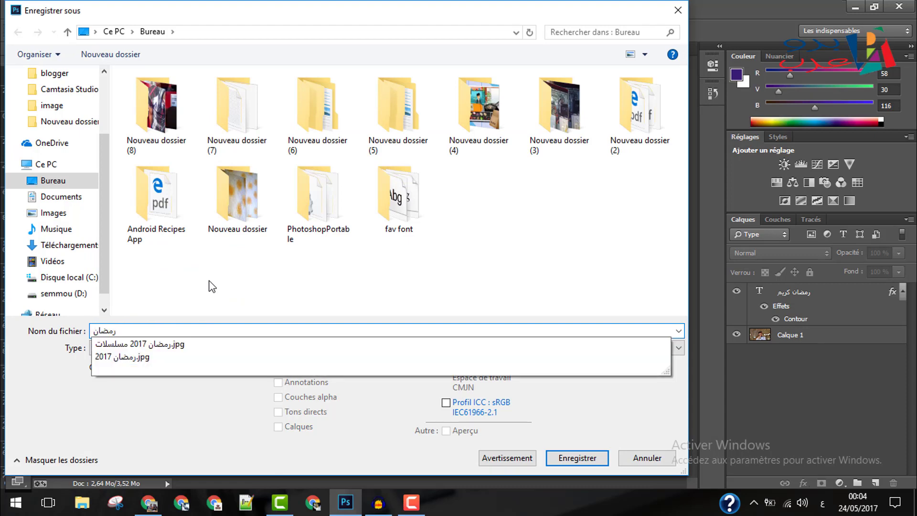
key(Return)
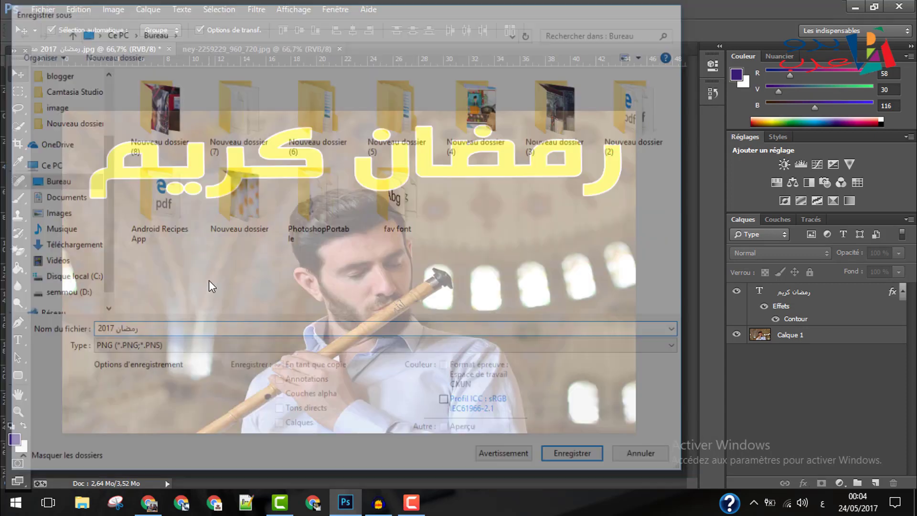
key(Return)
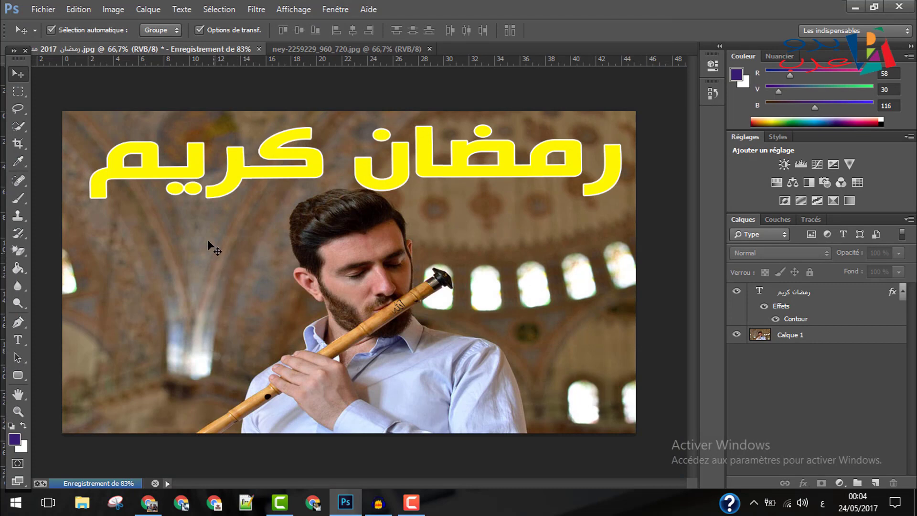
- Switch to the YouTube video edit page in Chrome and upload "رمضان 2017.png" from the desktop as the custom thumbnail
click(43, 9)
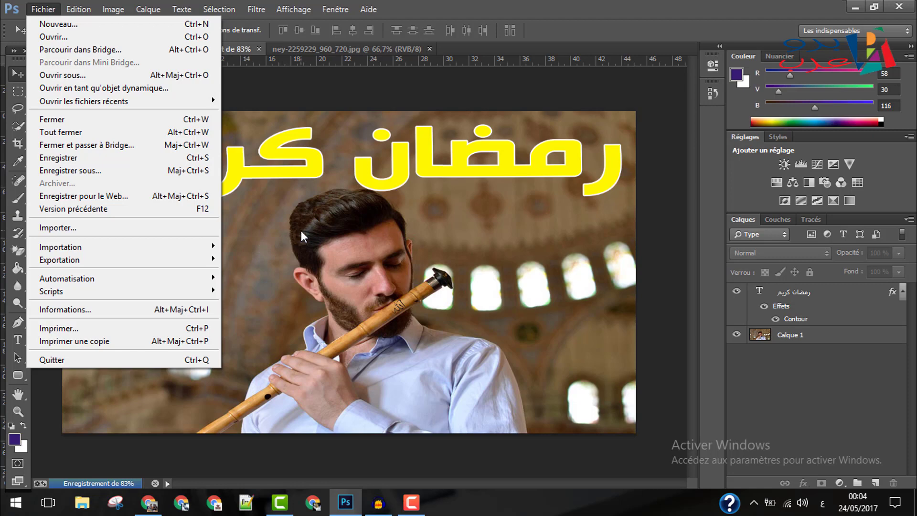
click(145, 501)
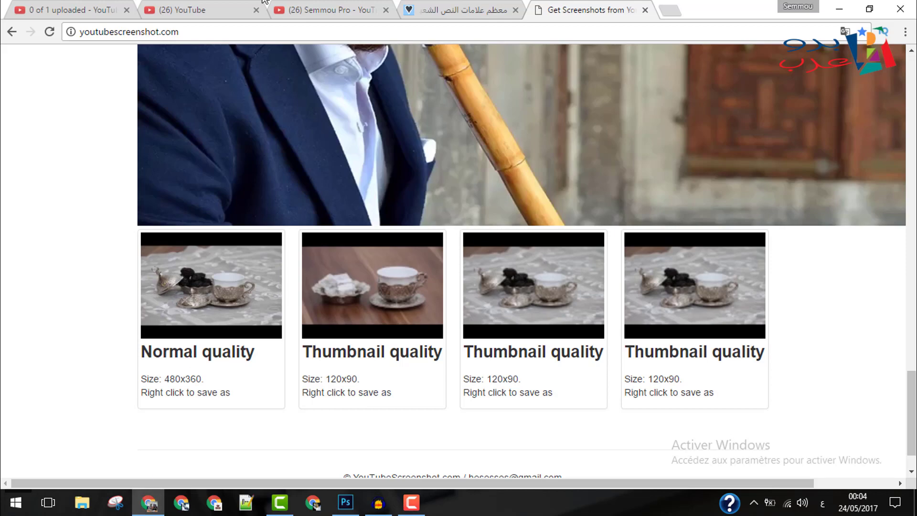
click(344, 7)
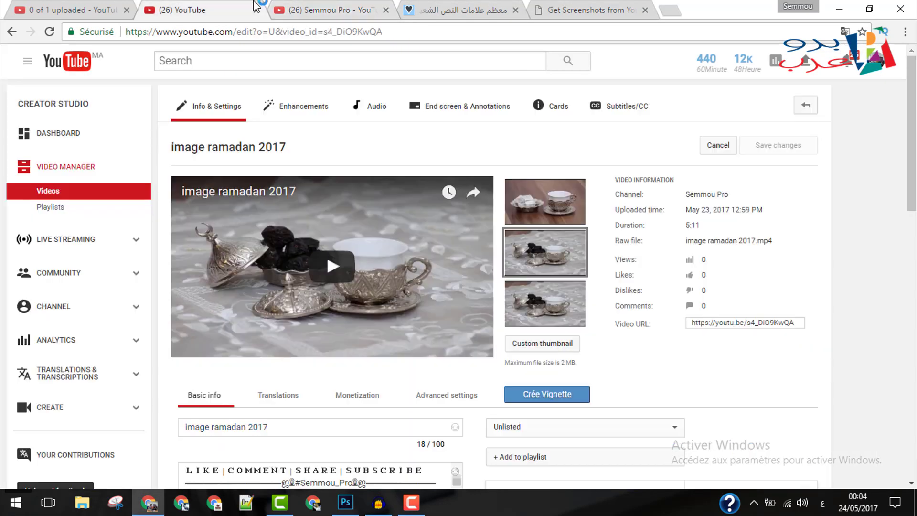
scroll(458, 258, down, 4)
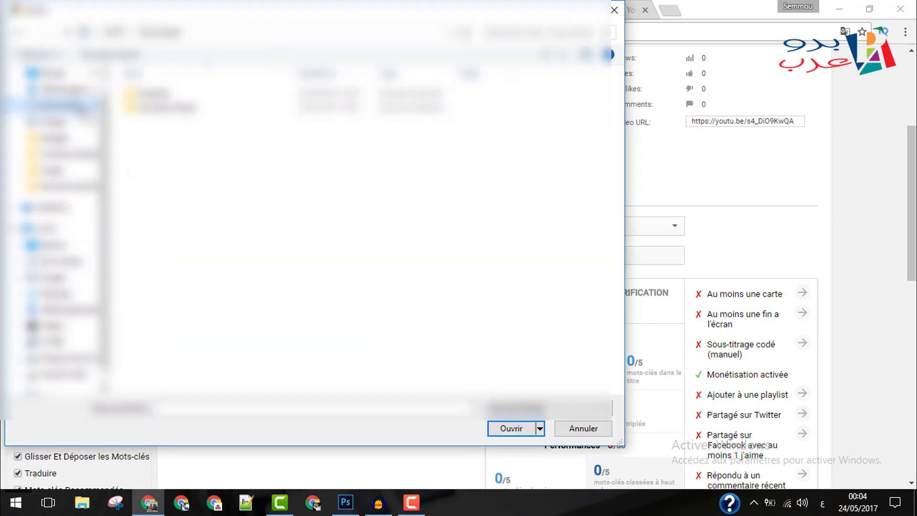
click(58, 91)
click(58, 91)
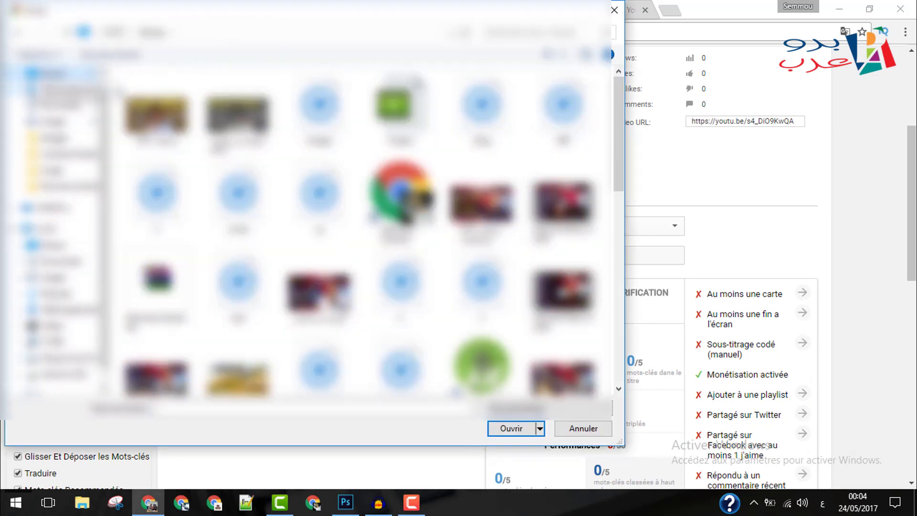
key(Escape)
scroll(349, 141, up, 3)
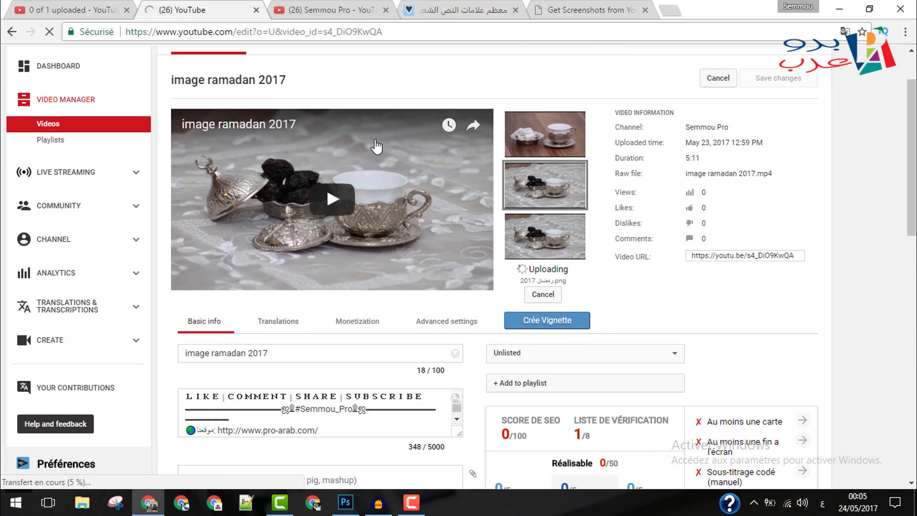
- Replace the video title with an Arabic title ending in "رمضان 2017"
scroll(364, 304, down, 1)
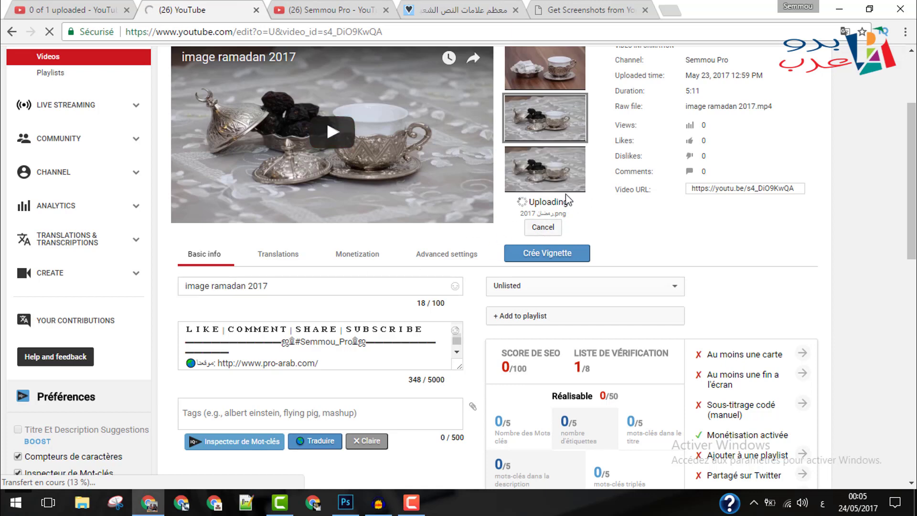
click(334, 286)
key(ctrl+shift+Left)
key(ctrl+a)
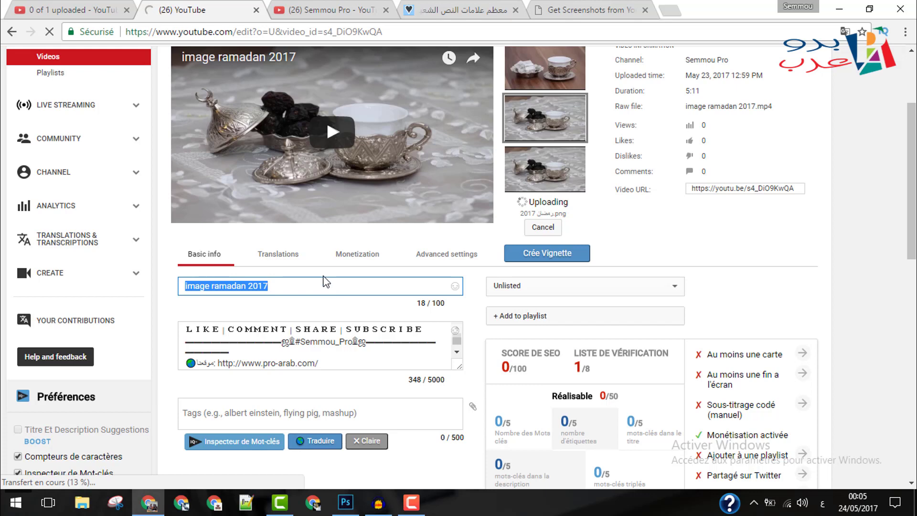
key(BackSpace)
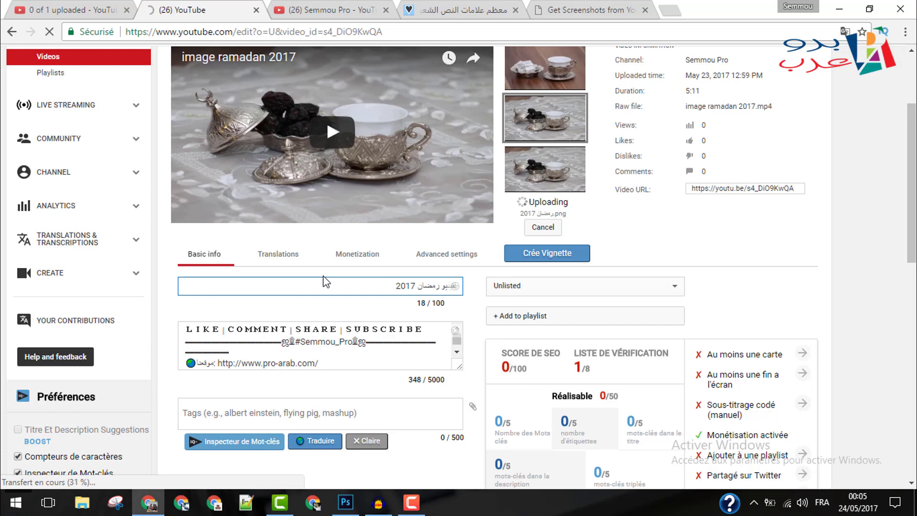
- Browse the symbol categories on the fsymbols.com signs page for a symbol that suits the Ramadan title
click(482, 8)
scroll(398, 282, down, 4)
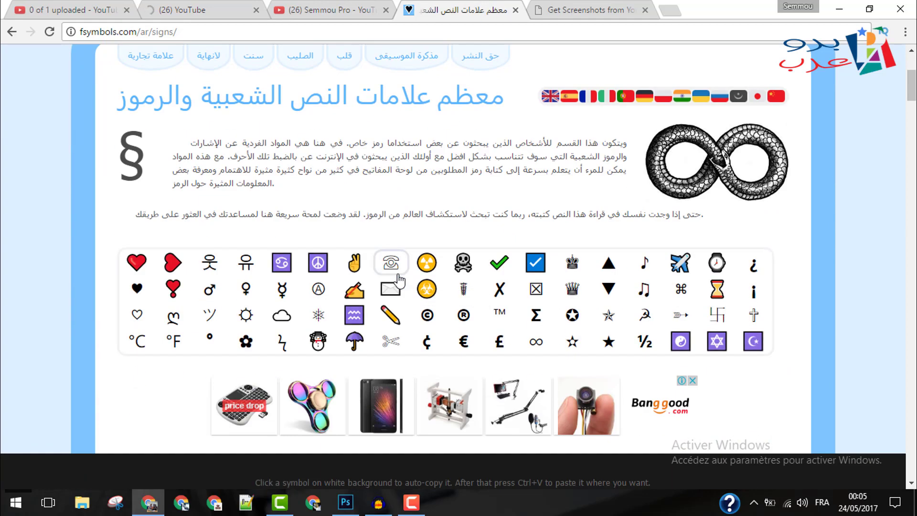
scroll(398, 280, down, 10)
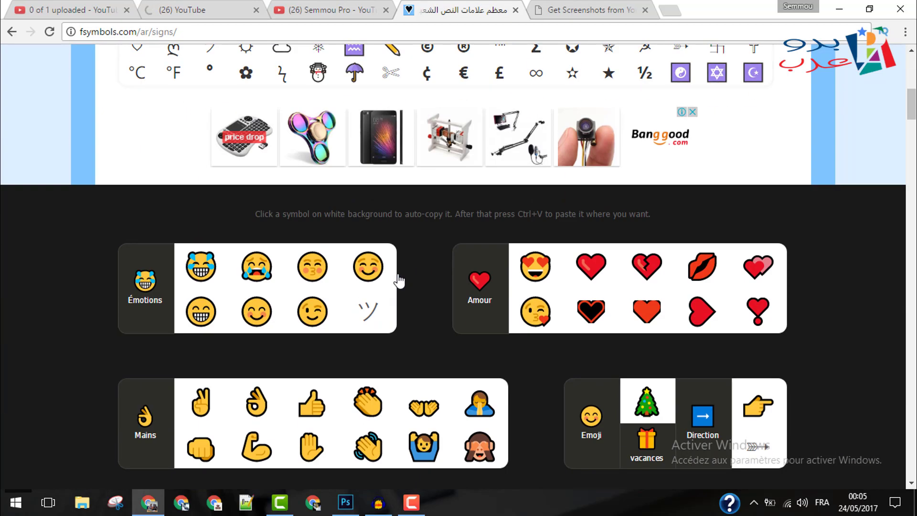
scroll(398, 274, down, 14)
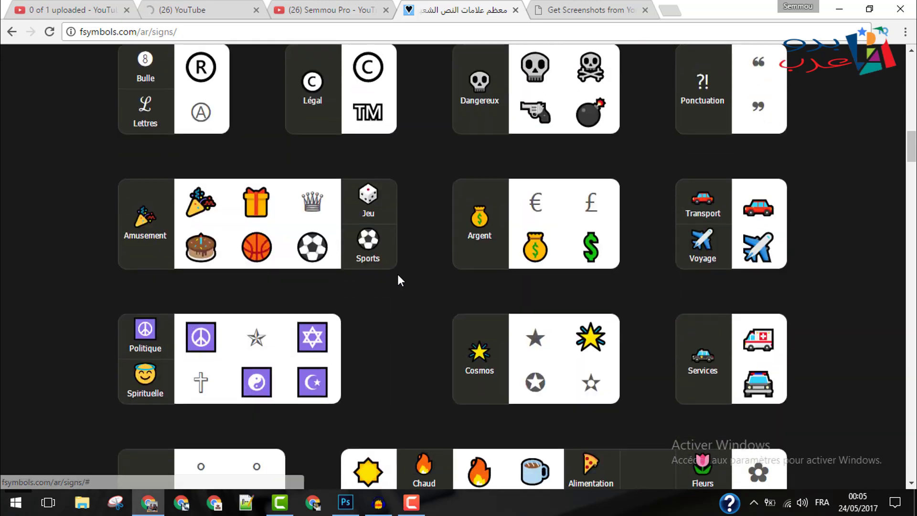
scroll(397, 274, down, 4)
scroll(398, 277, up, 8)
scroll(399, 282, up, 7)
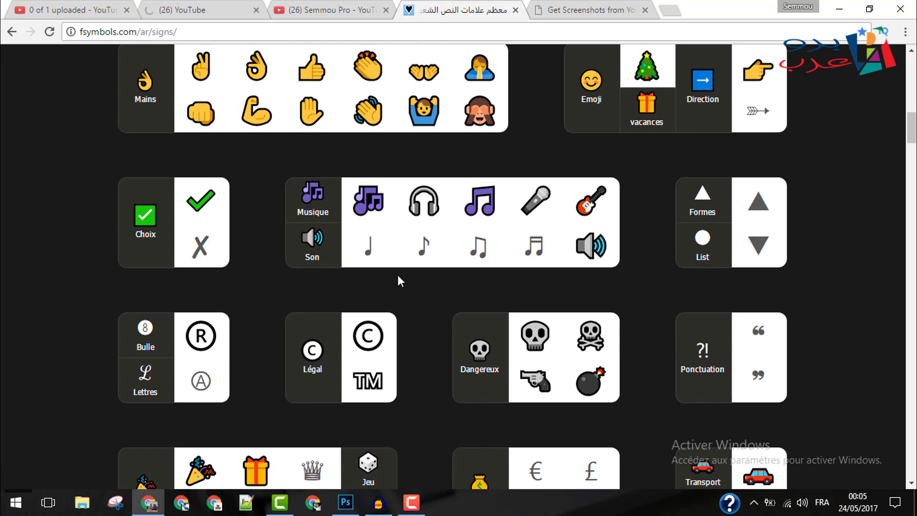
scroll(398, 275, up, 4)
scroll(399, 276, down, 4)
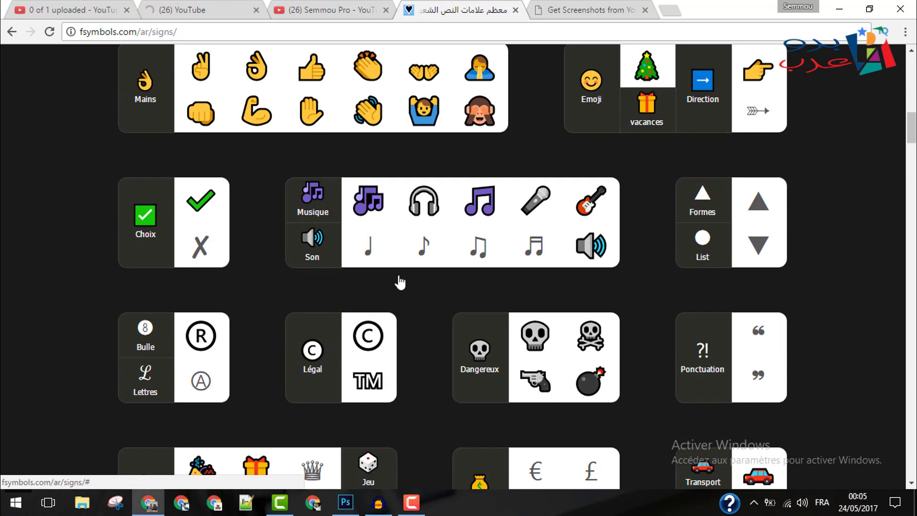
scroll(399, 276, down, 4)
scroll(399, 276, down, 5)
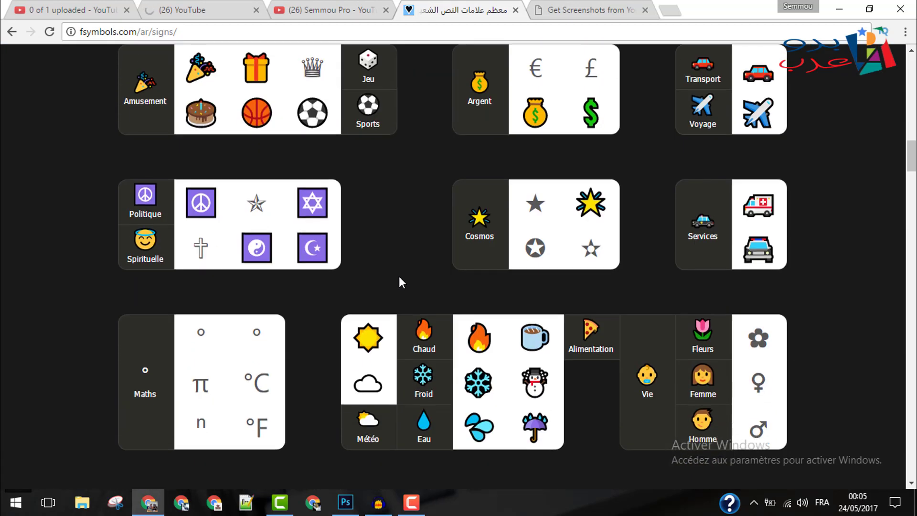
scroll(400, 283, down, 6)
scroll(400, 282, up, 5)
scroll(399, 276, up, 4)
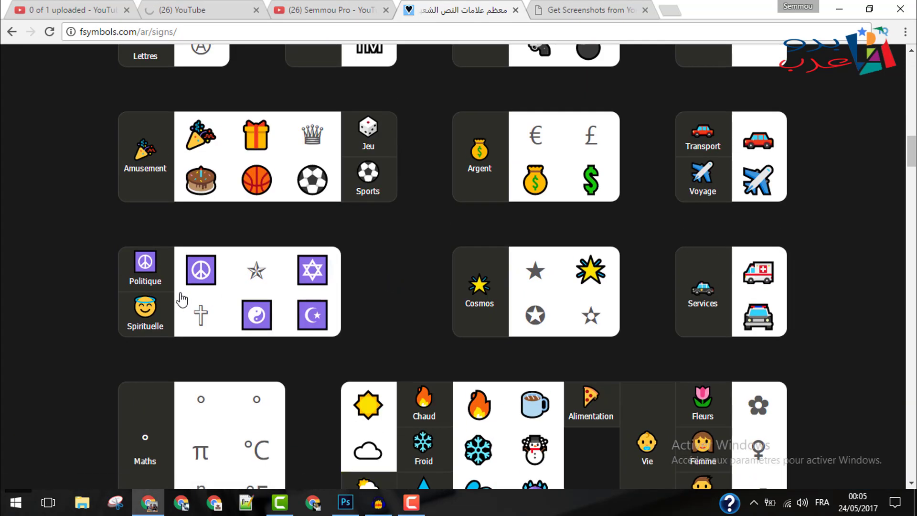
- Filter the symbols to the Spirituelle category only and copy the prayer beads symbol
click(145, 273)
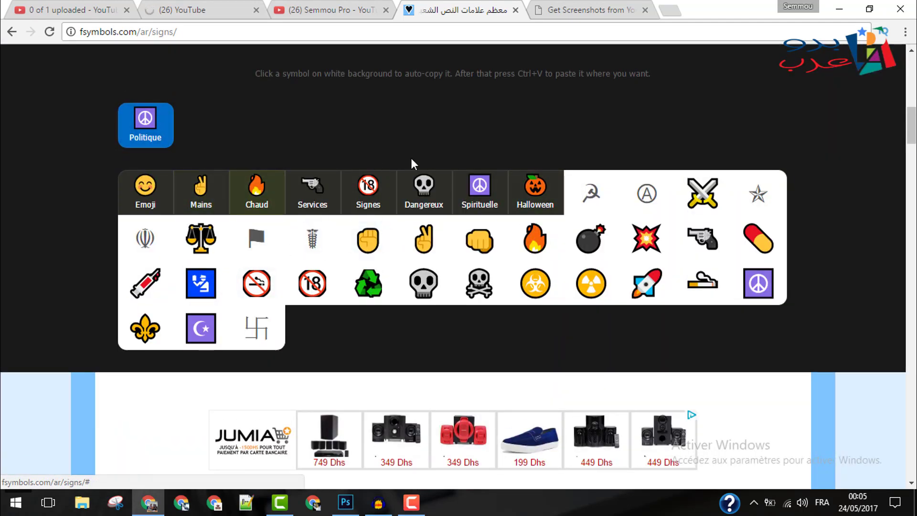
click(496, 195)
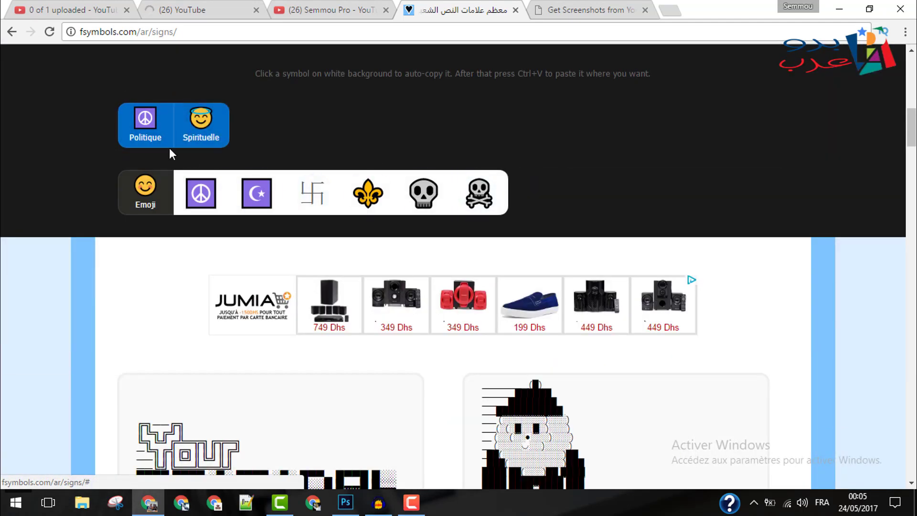
click(142, 128)
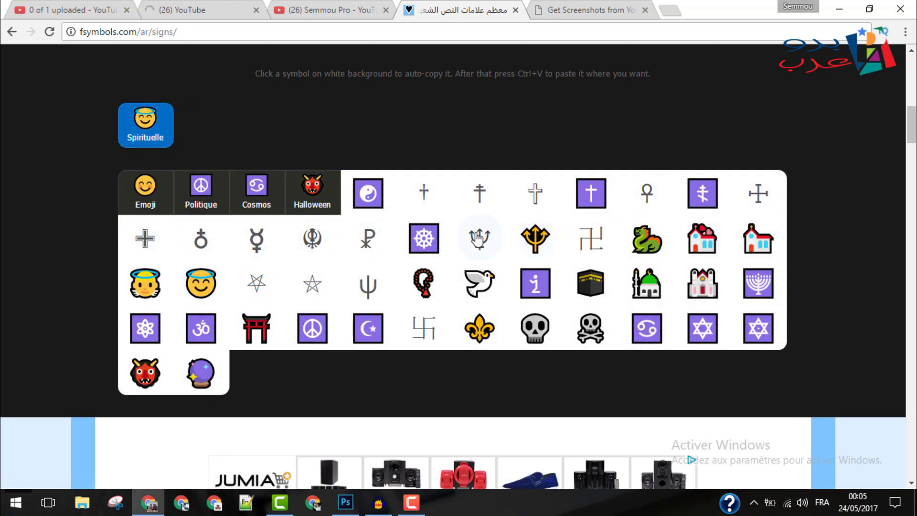
click(367, 328)
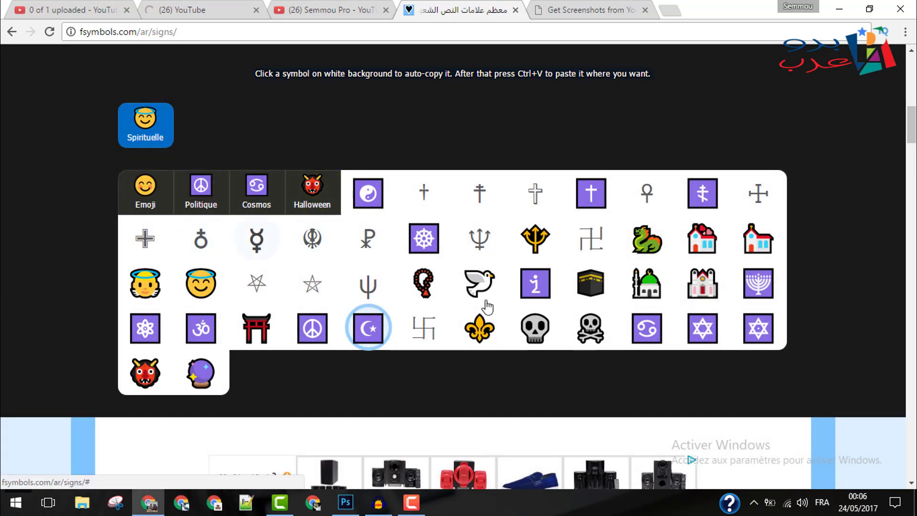
click(595, 287)
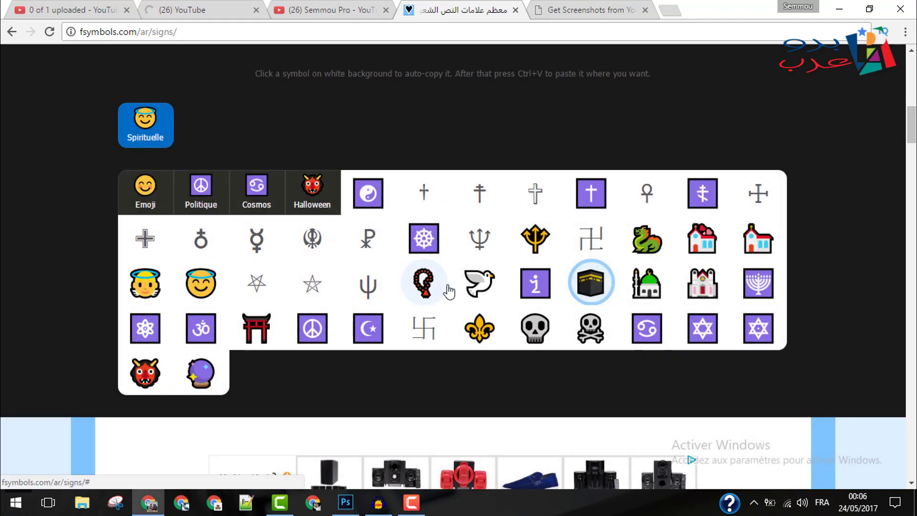
click(433, 289)
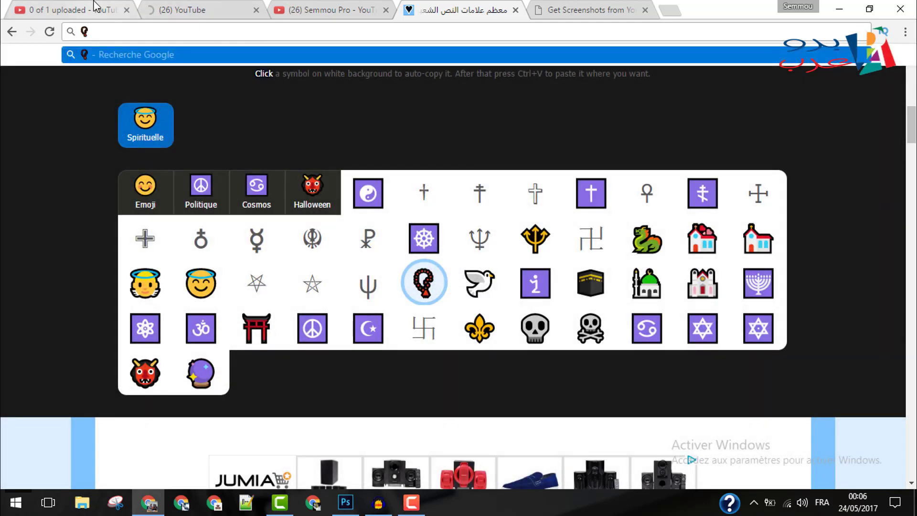
- Return to the YouTube video edit page and paste the prayer beads symbol at the end of the video title
click(186, 9)
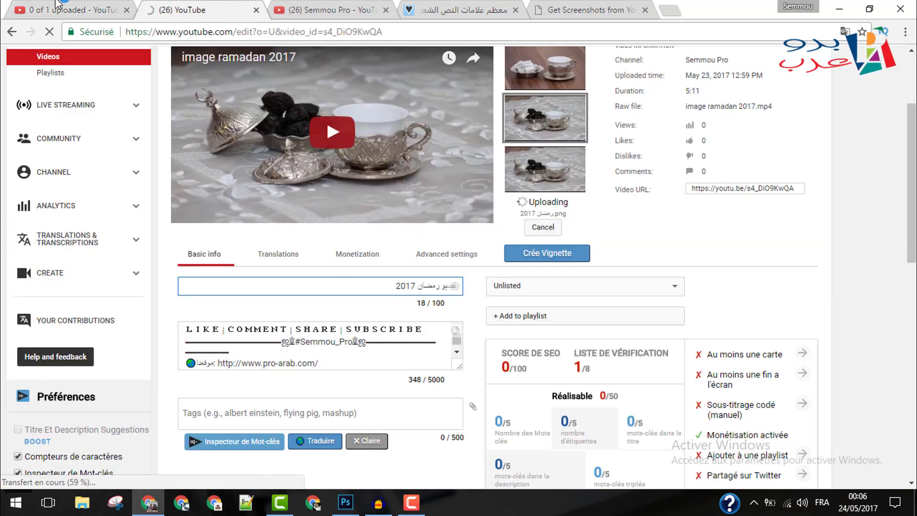
click(72, 7)
click(219, 10)
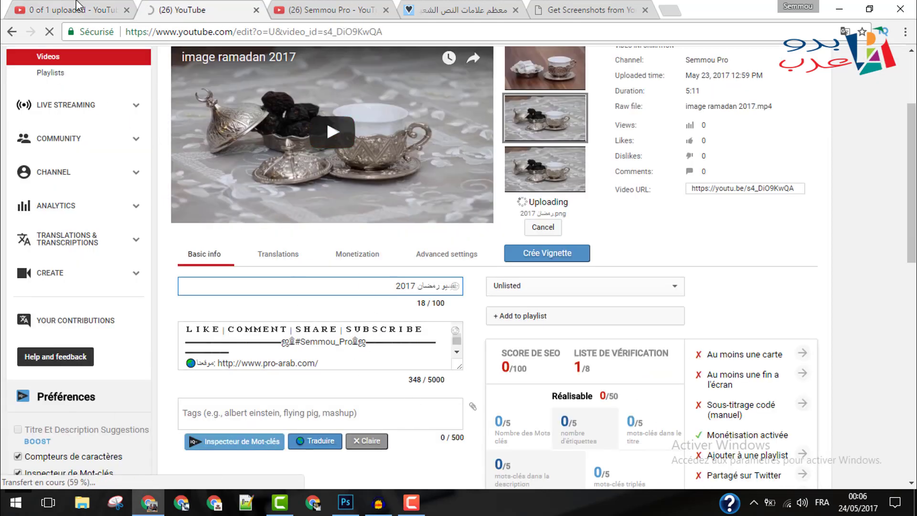
key(ctrl+v)
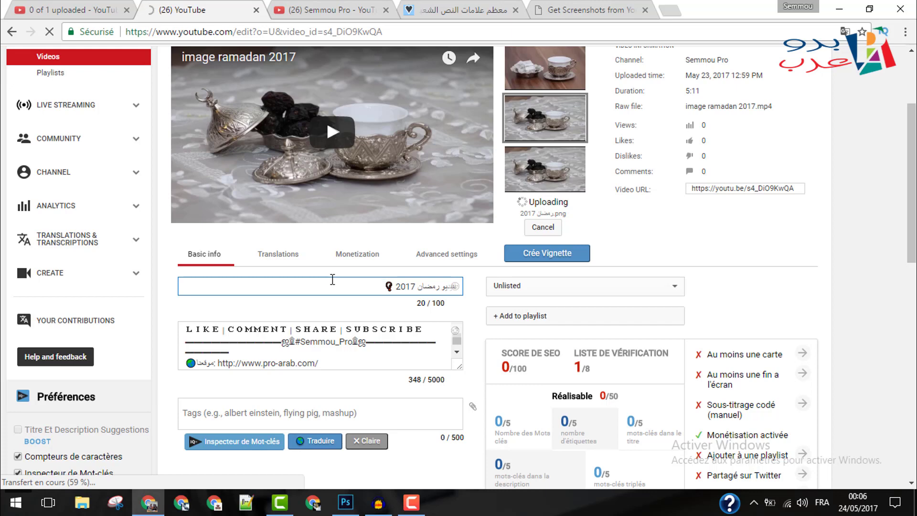